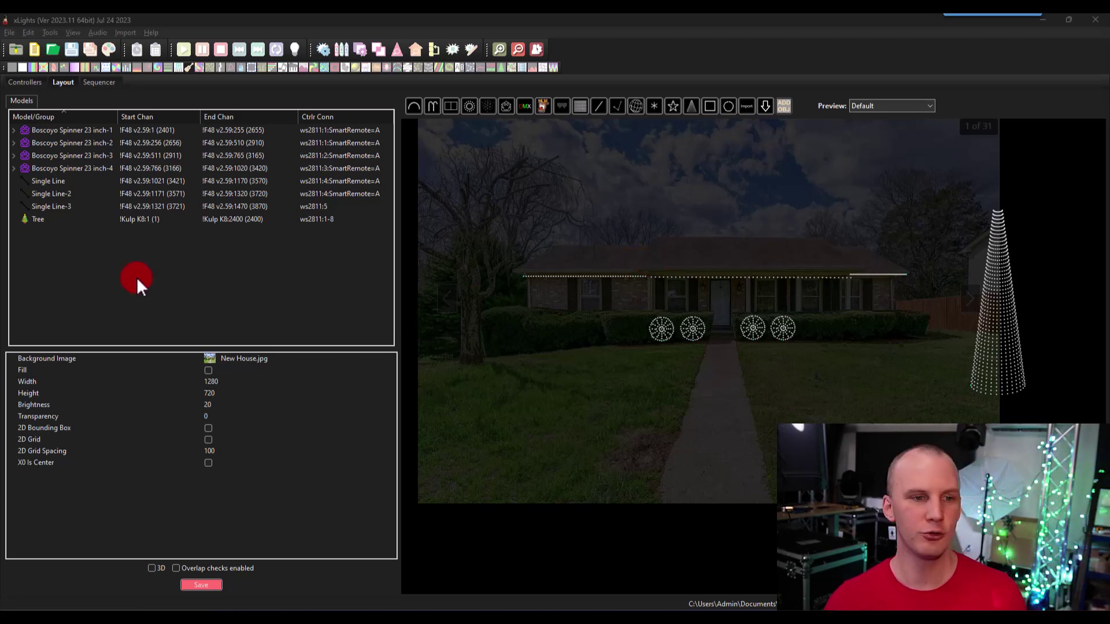
Group the four spinner models into a new group named Spinners
click(62, 131)
shift+click(80, 167)
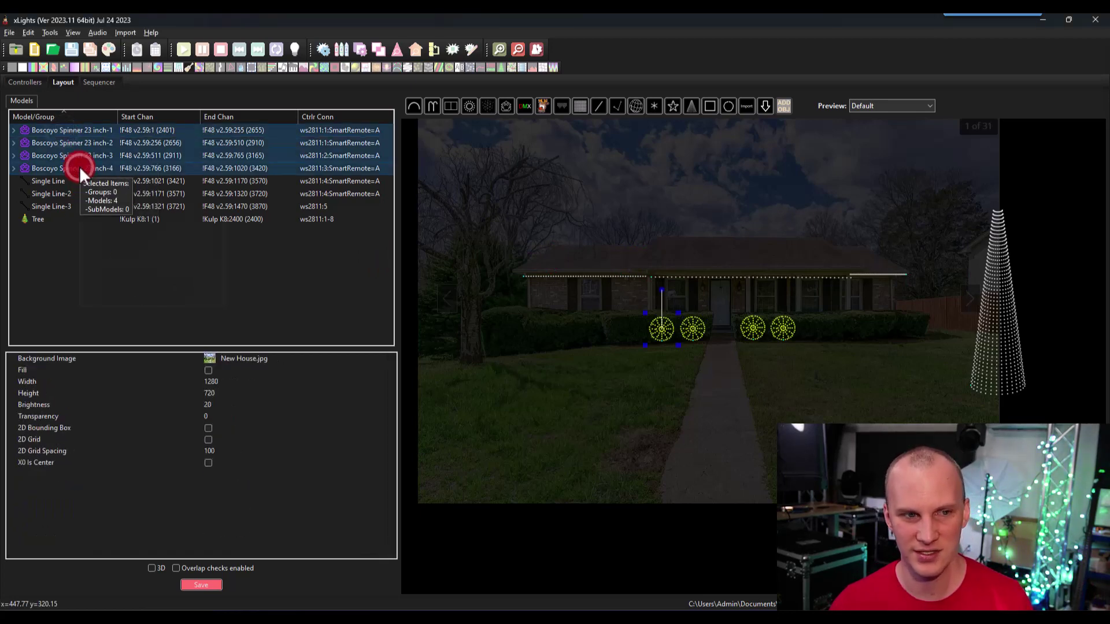
right_click(79, 167)
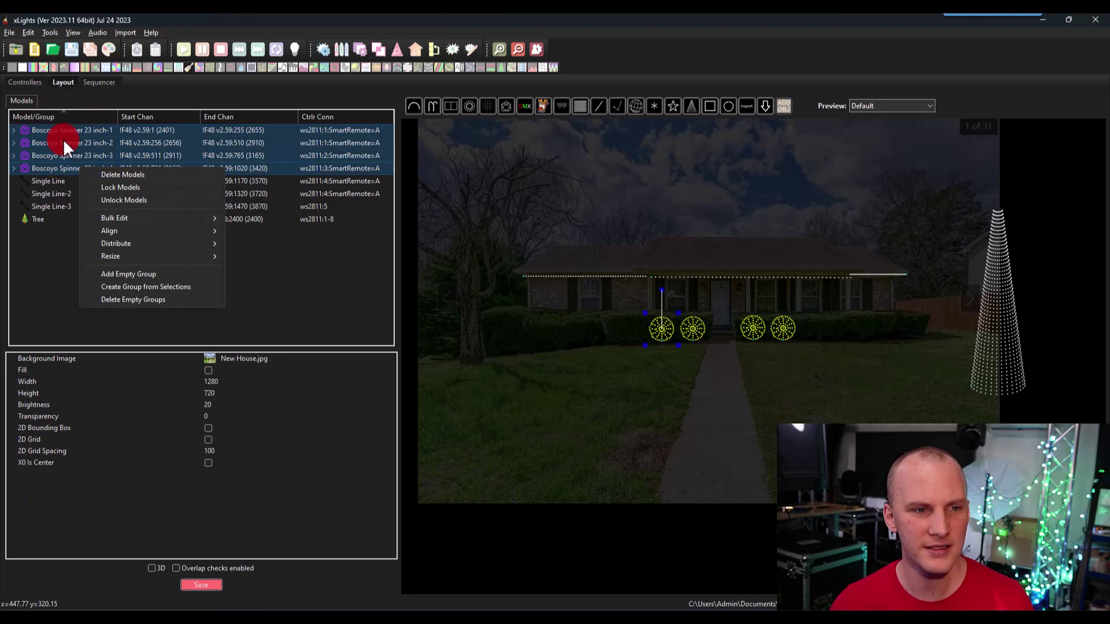
mouse_move(145, 217)
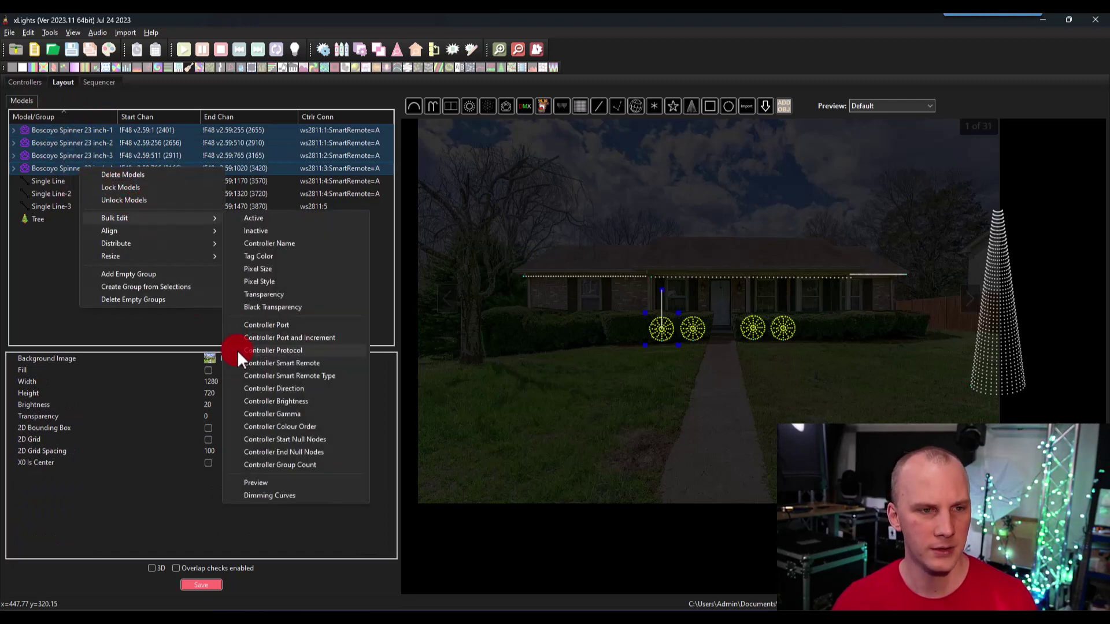
click(154, 512)
right_click(87, 154)
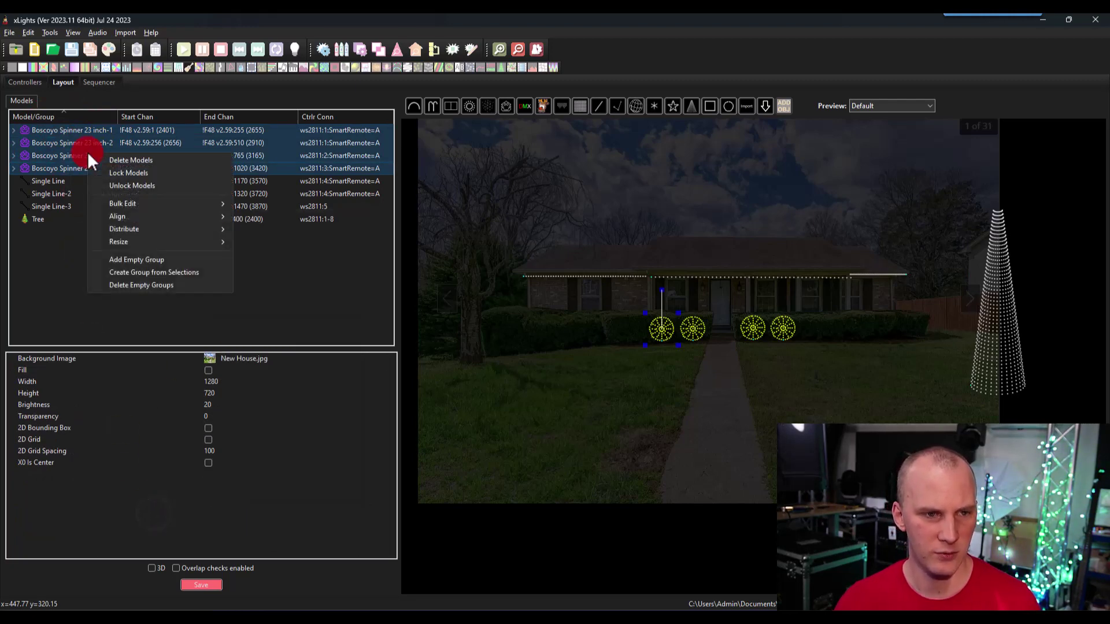
click(179, 269)
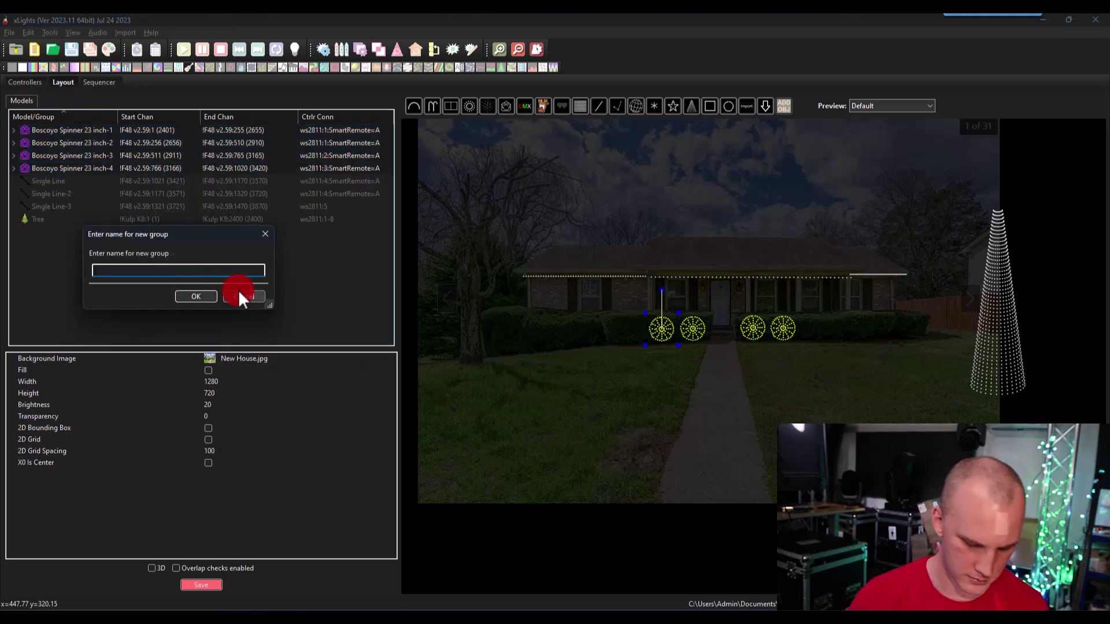
text(Spinners)
key(Return)
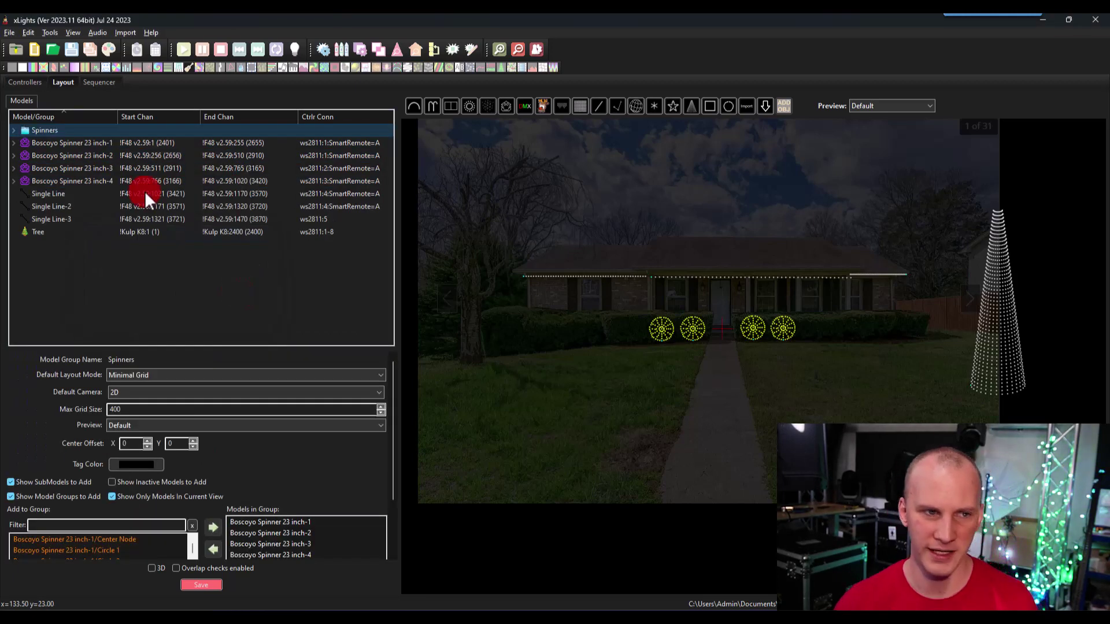
Group the three Single Line models into a new group named Roofline
click(99, 199)
shift+click(96, 219)
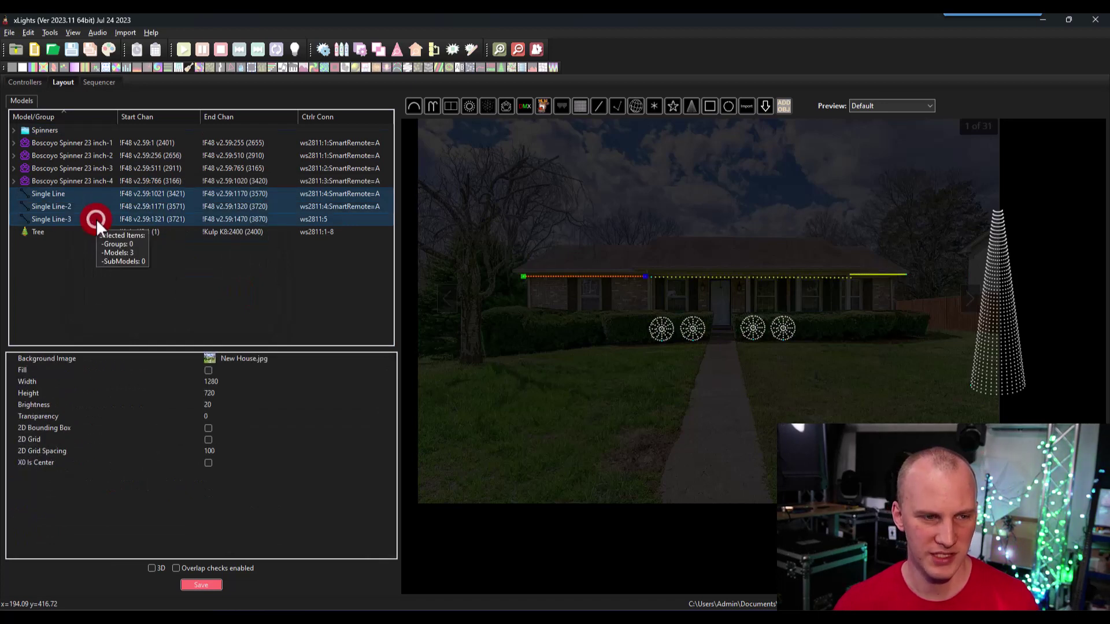
right_click(96, 218)
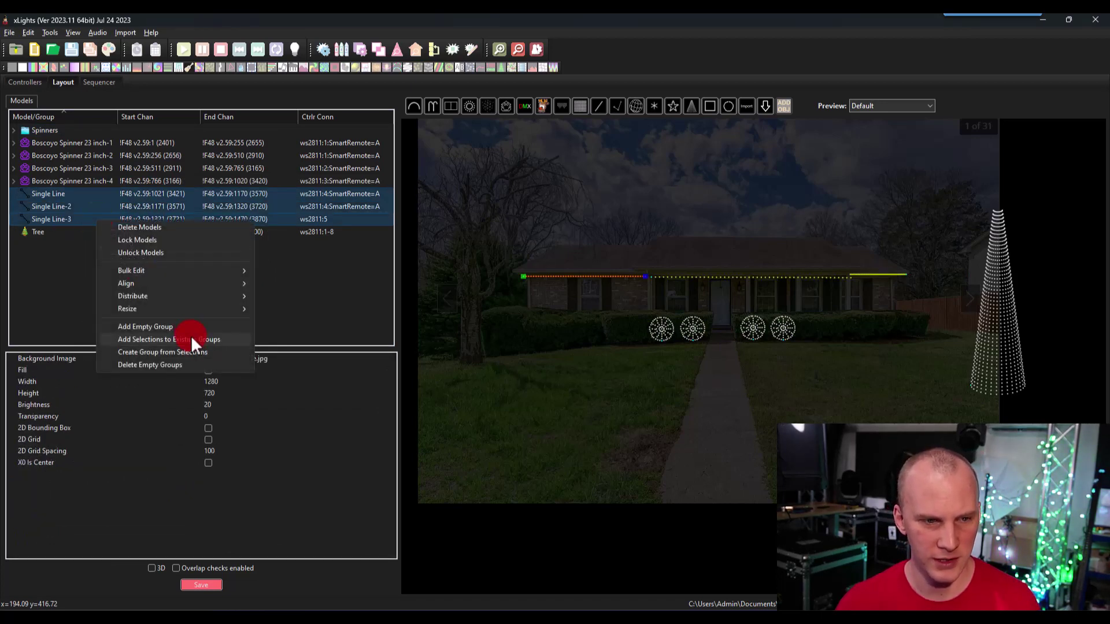
click(192, 352)
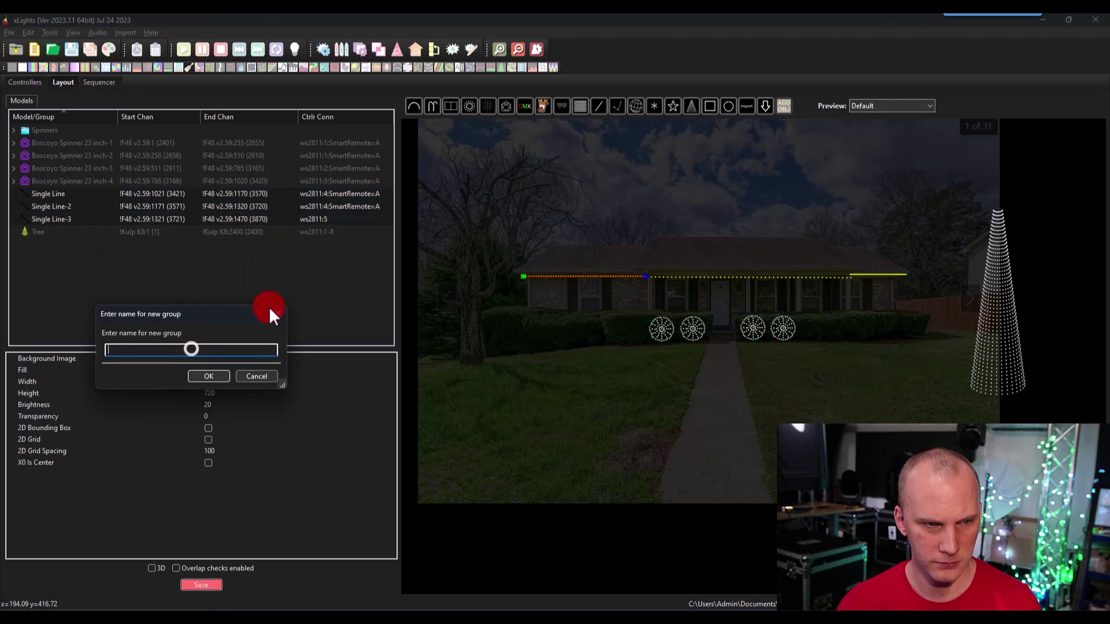
text(Roofline)
key(Return)
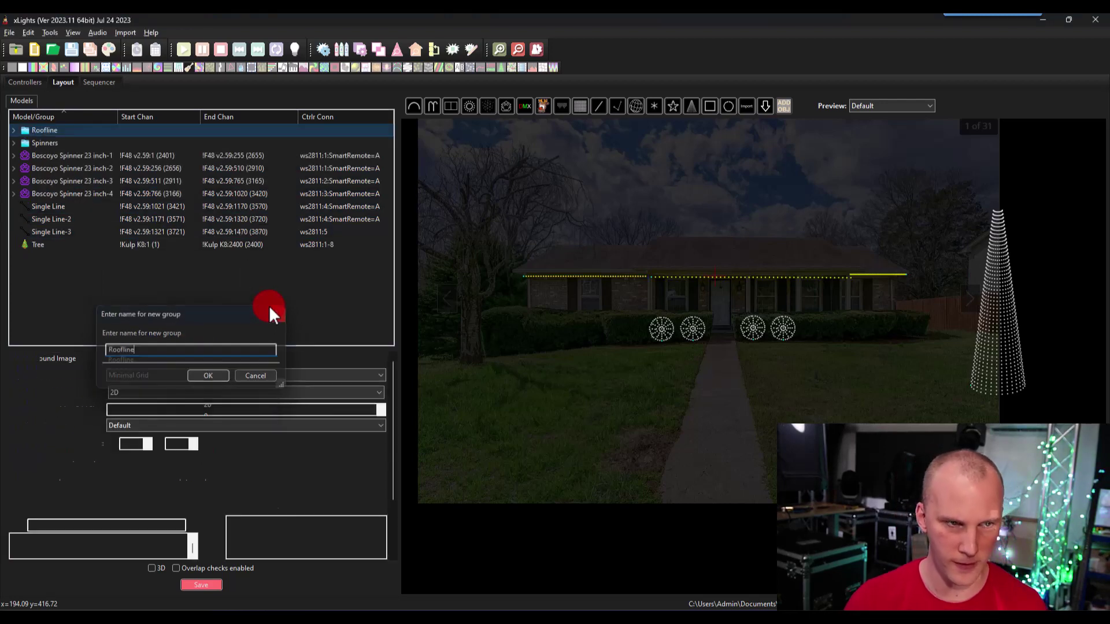
Select every model from the first spinner to Tree and group them as ALL
click(51, 253)
click(47, 247)
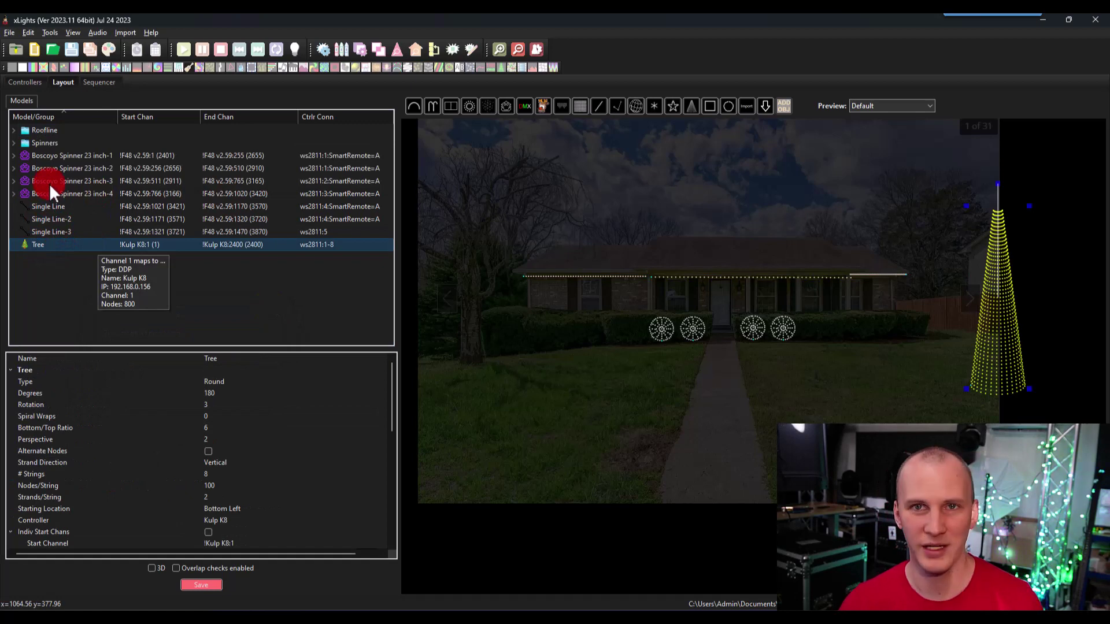
shift+click(50, 156)
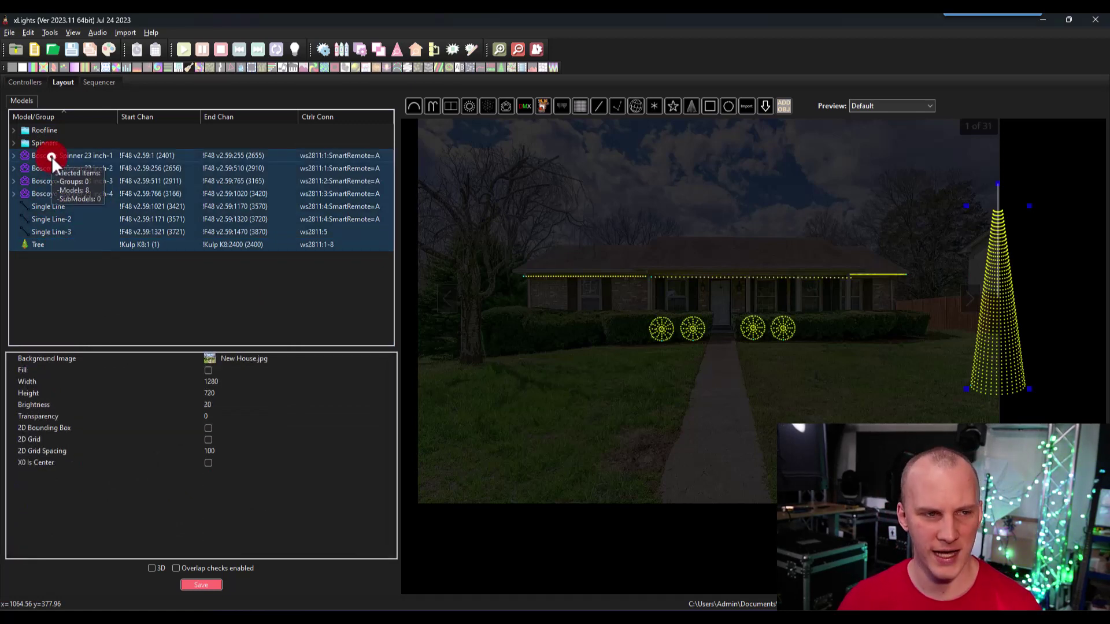
right_click(51, 156)
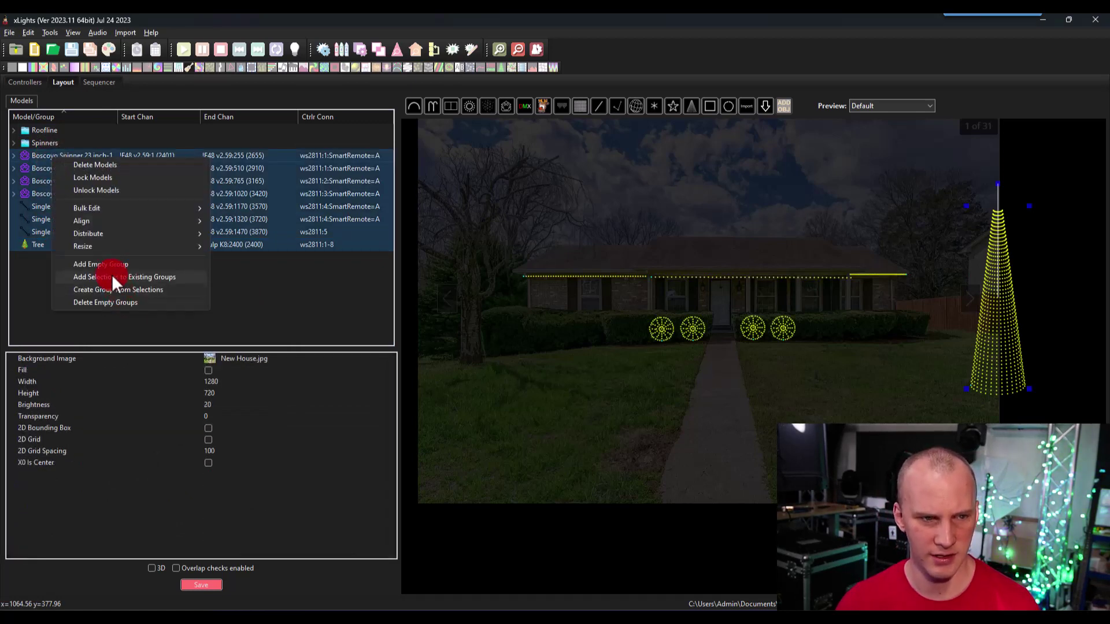
click(109, 290)
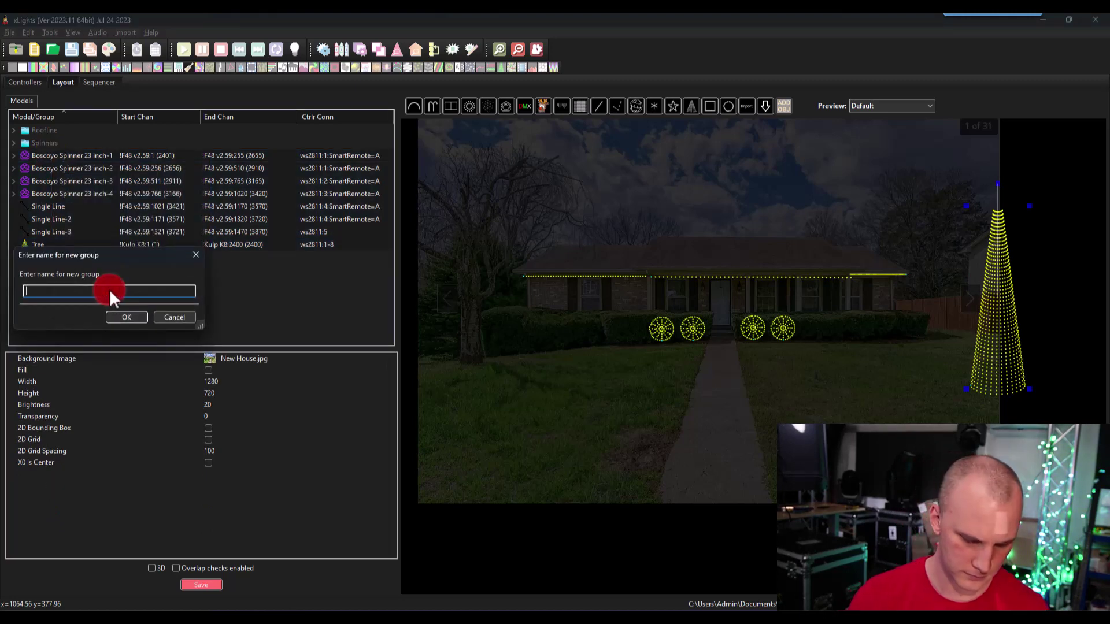
text(ALL)
key(Return)
Save the layout with the new groups
click(116, 317)
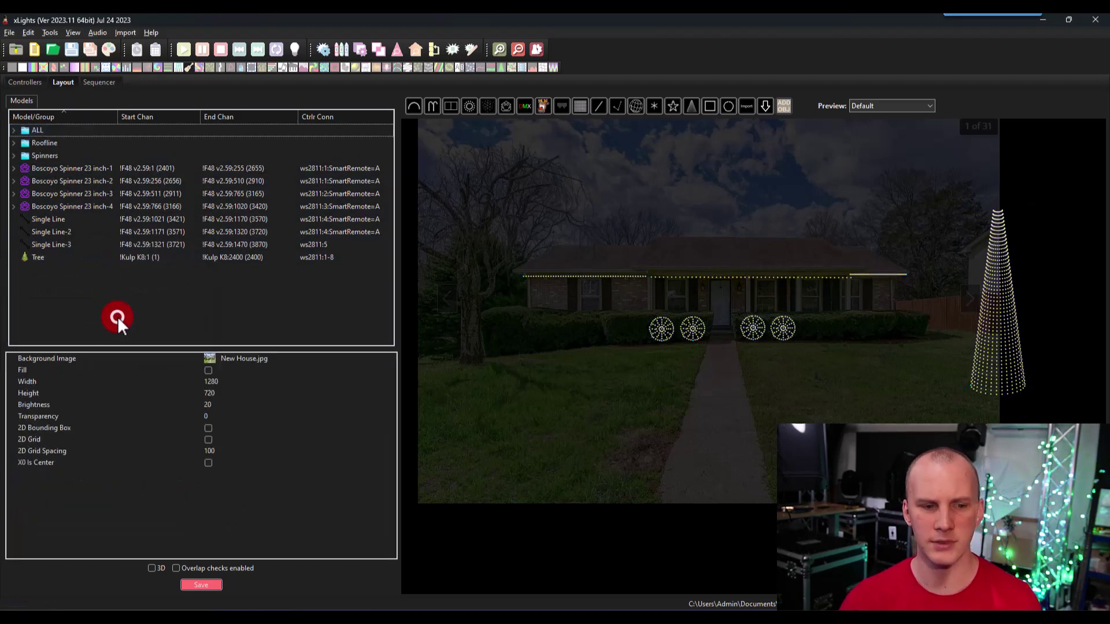
click(191, 517)
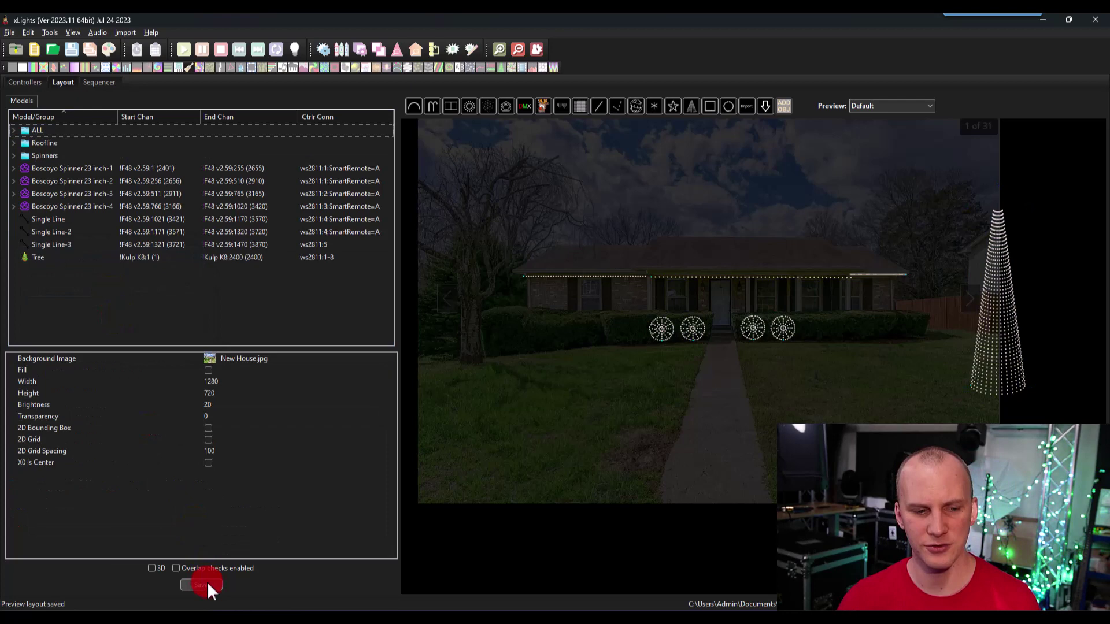
click(292, 321)
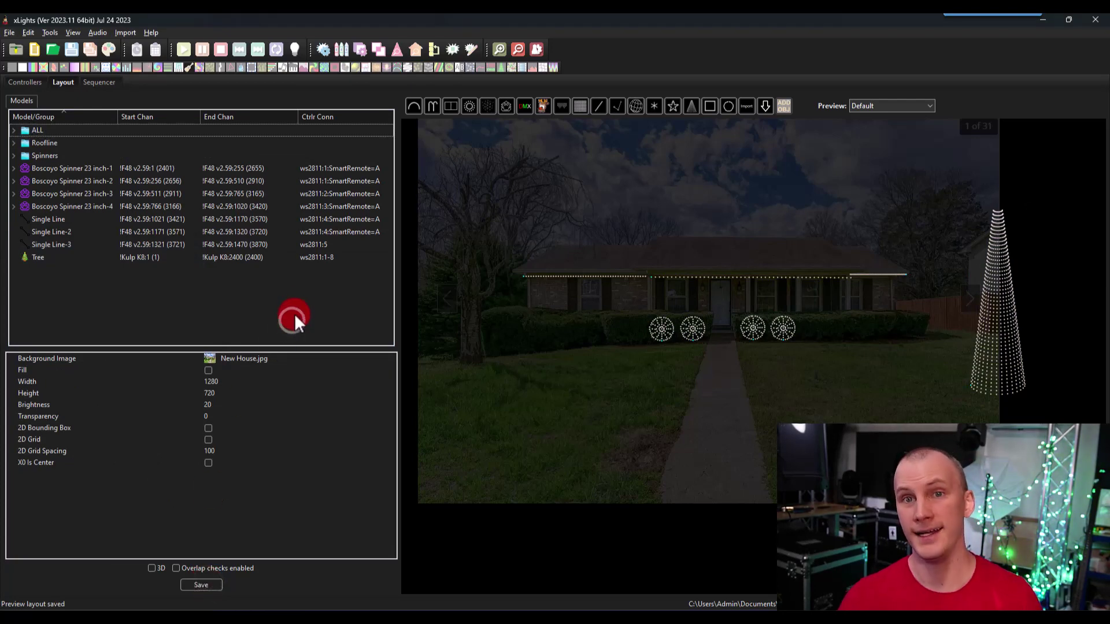
Switch to the Sequencer view, start a new sequence, and mute the computer's sound
click(100, 82)
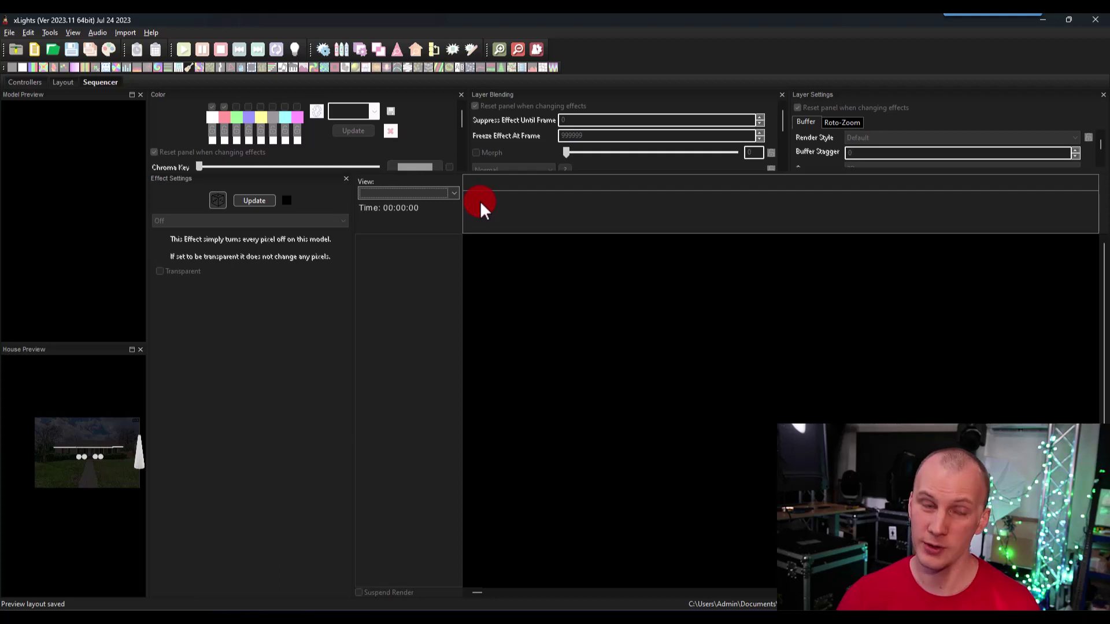
click(33, 48)
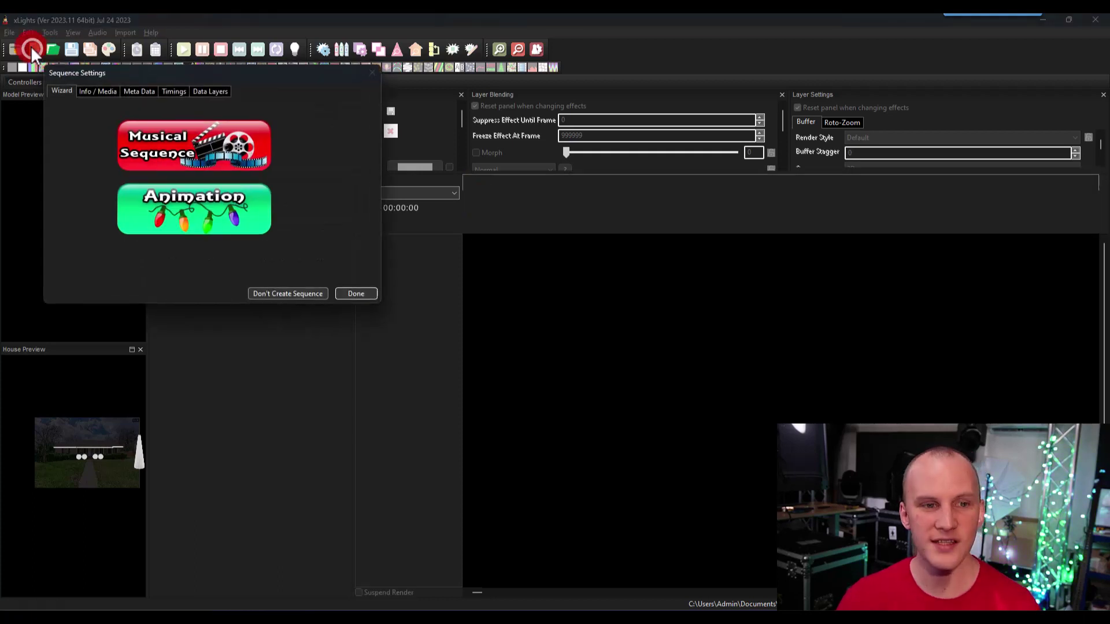
click(254, 198)
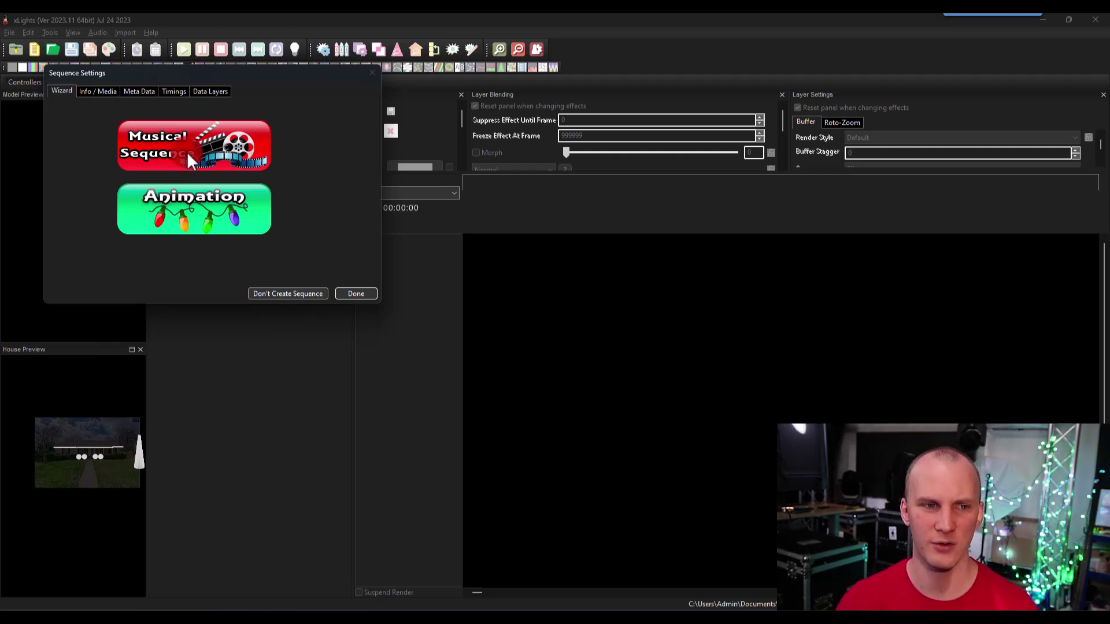
key(XF86AudioMute)
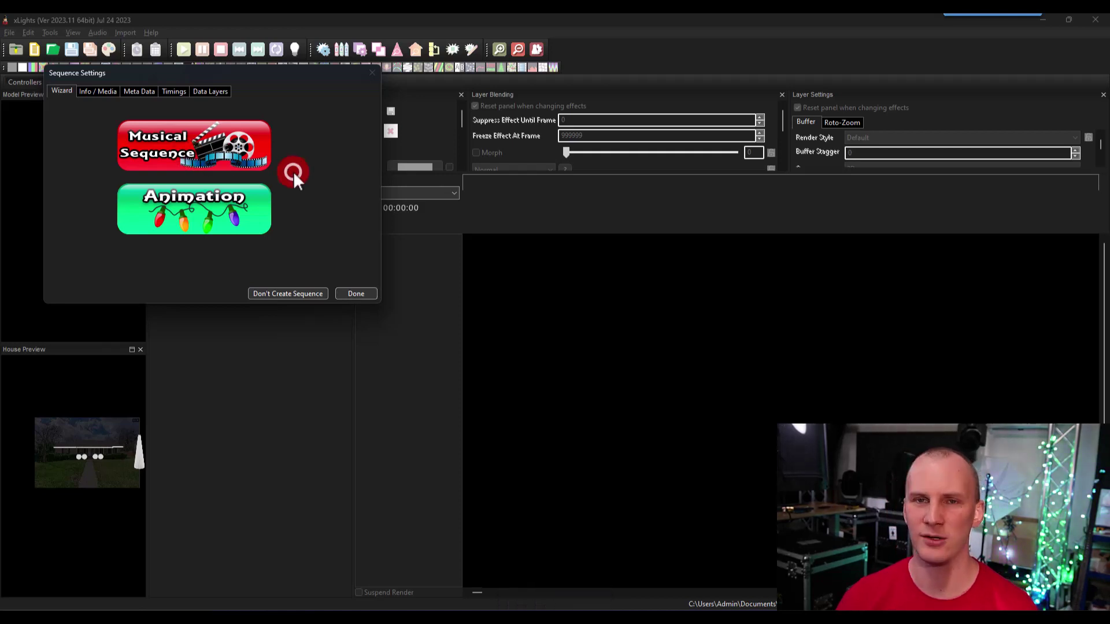
click(213, 133)
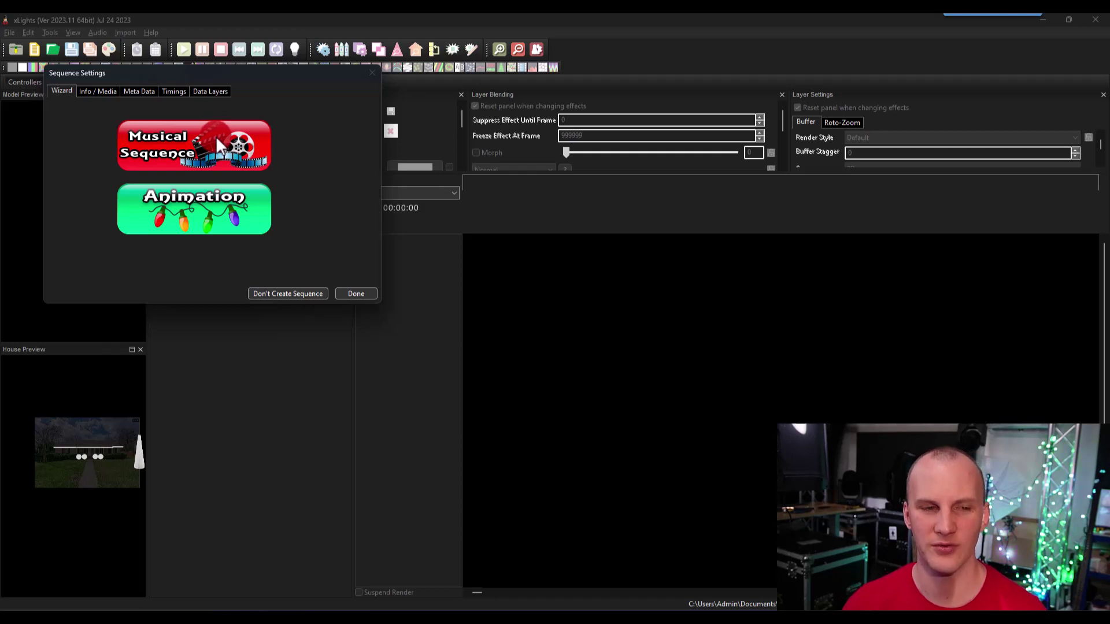
Make a 20fps musical sequence from the Gather 'Round, Ye Children, Come mp3 in Show Sequences and Music
click(217, 136)
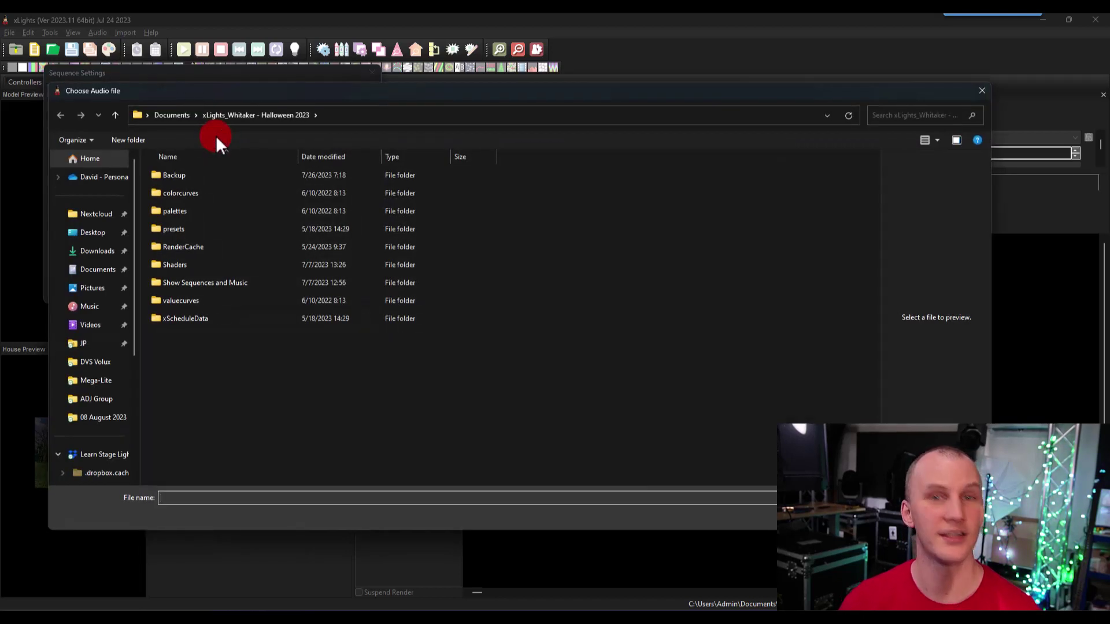
double_click(240, 283)
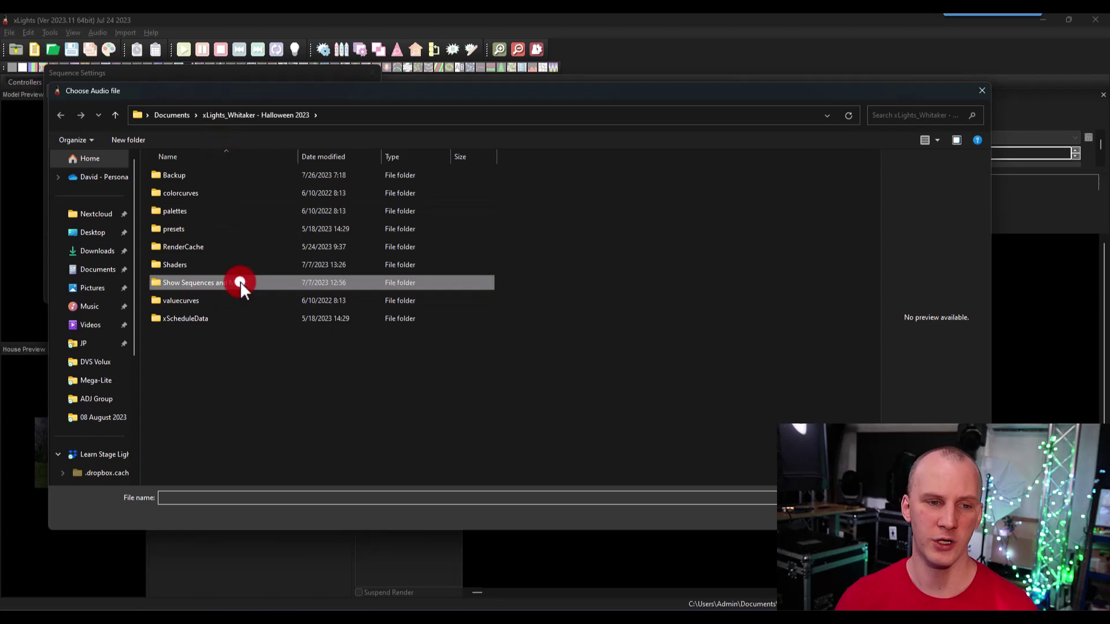
click(254, 207)
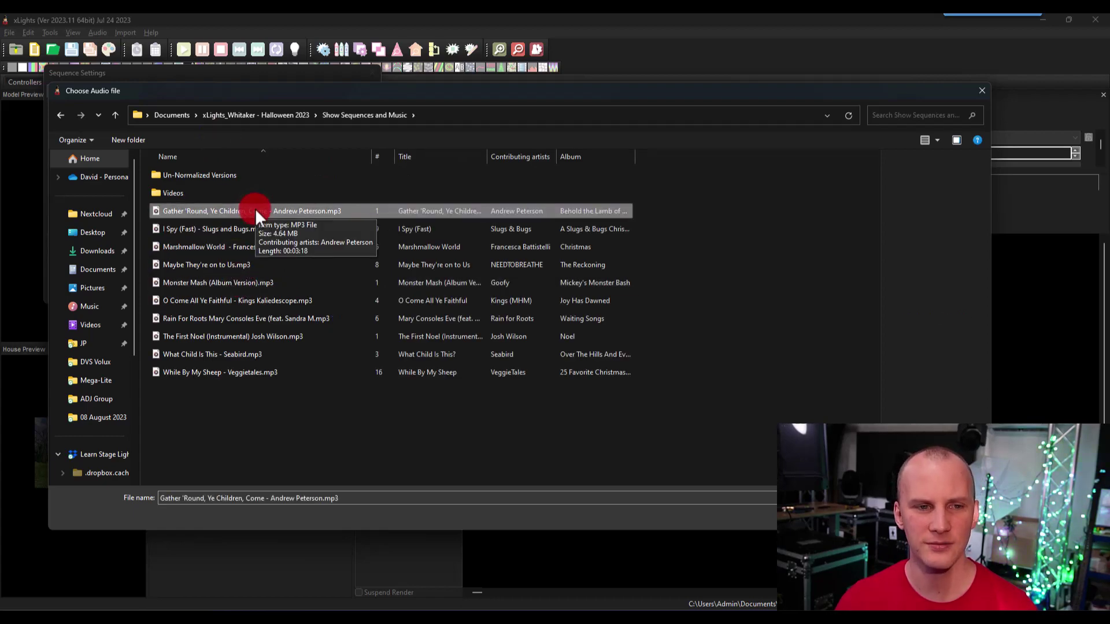
double_click(255, 208)
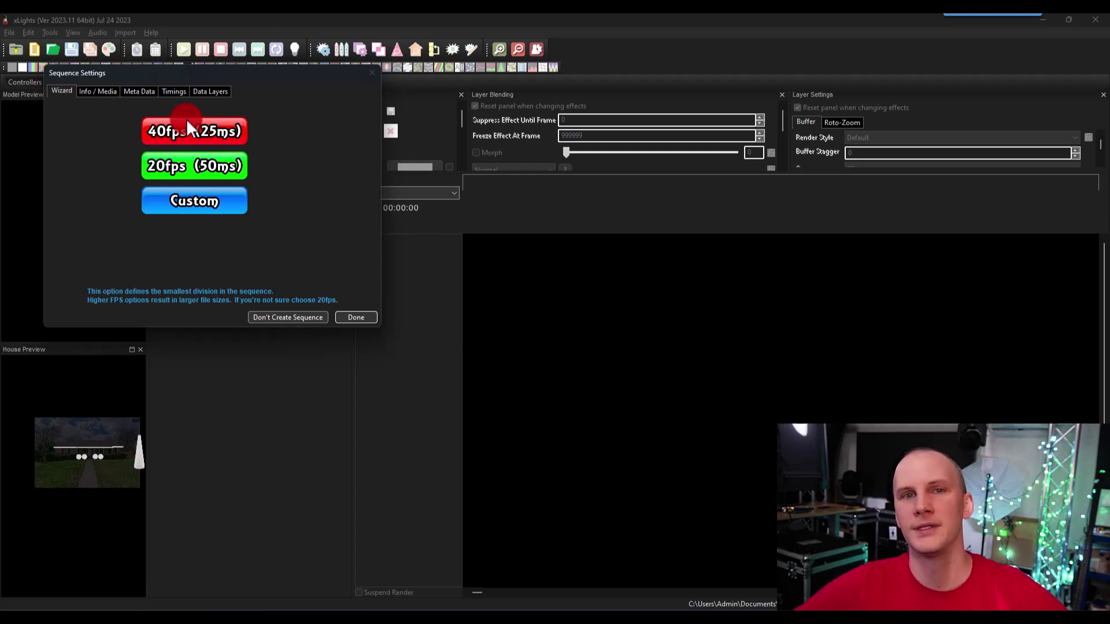
click(212, 165)
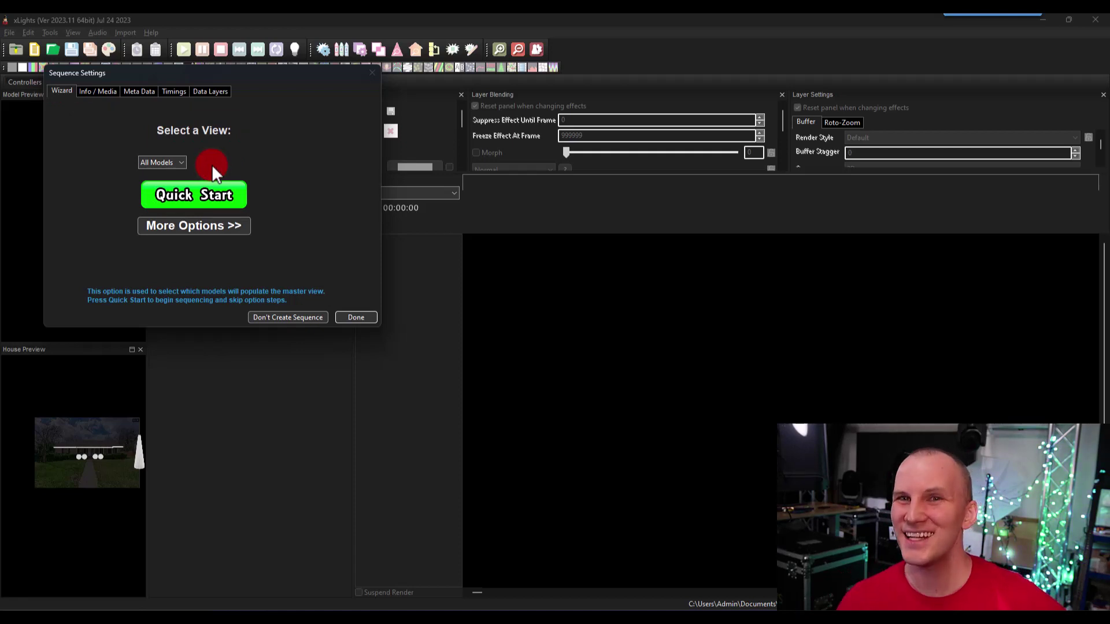
Start sequencing with All Models and add a Bar and Beat Tracker: Bars timing track
click(209, 196)
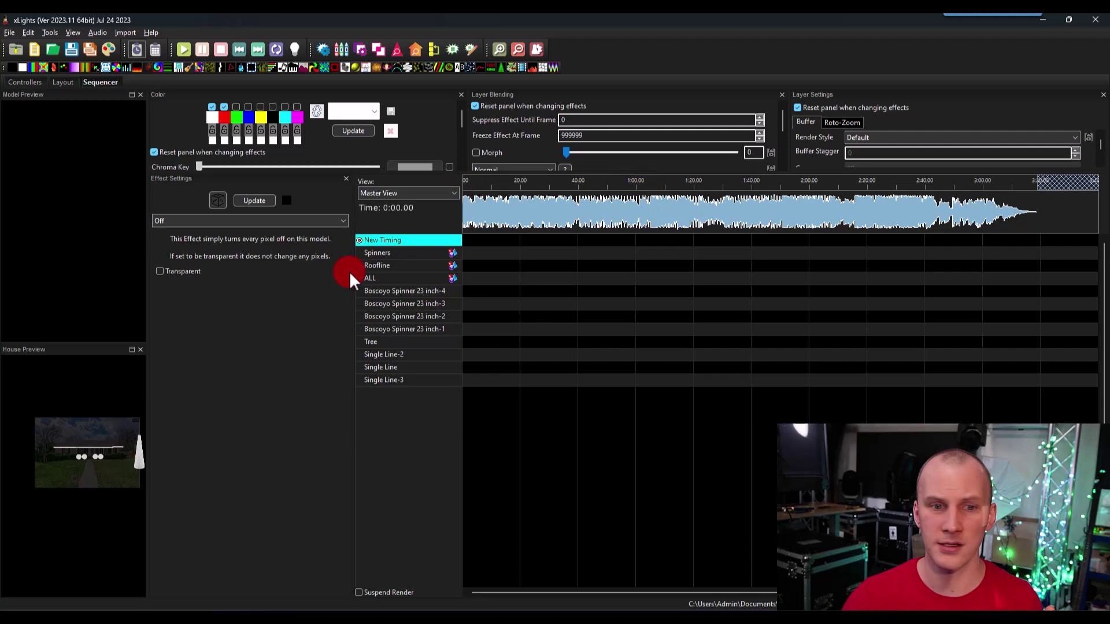
right_click(399, 242)
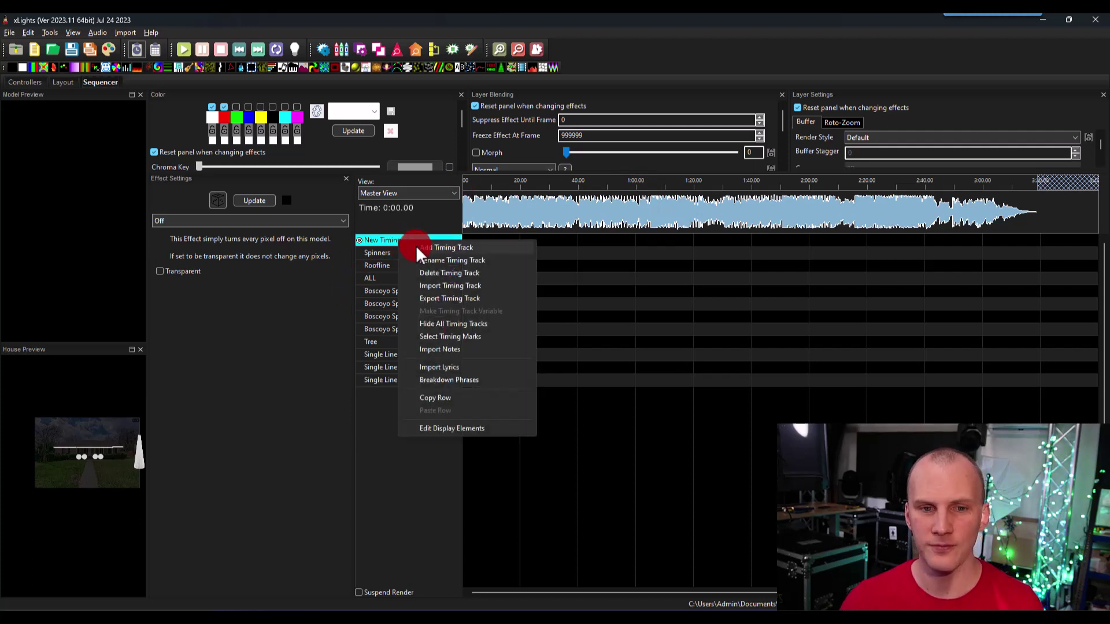
click(385, 240)
right_click(386, 237)
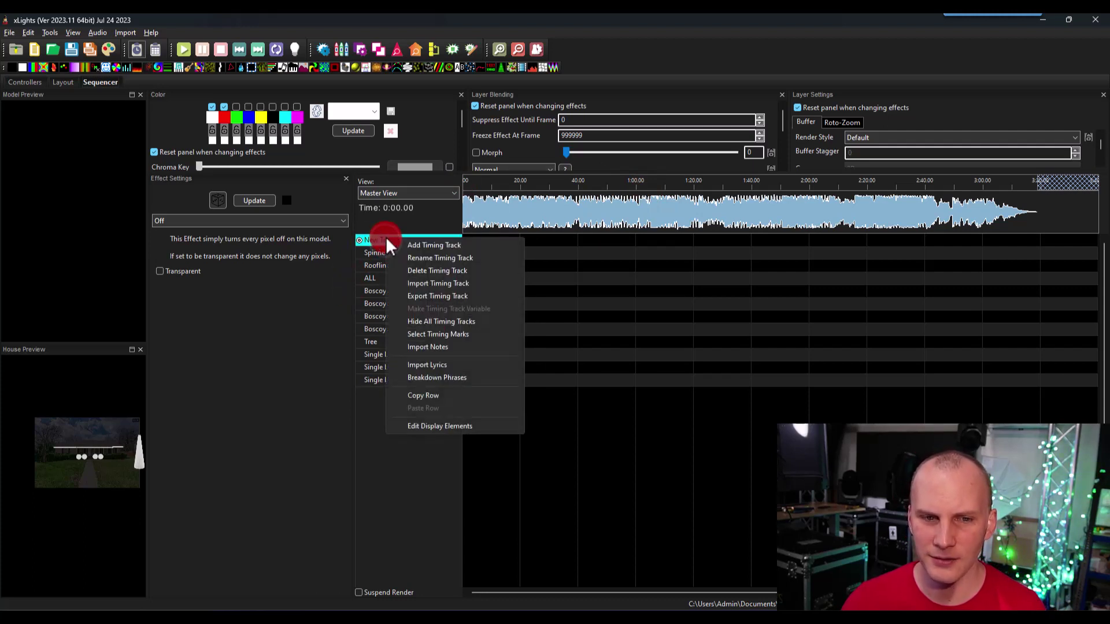
click(422, 246)
click(422, 254)
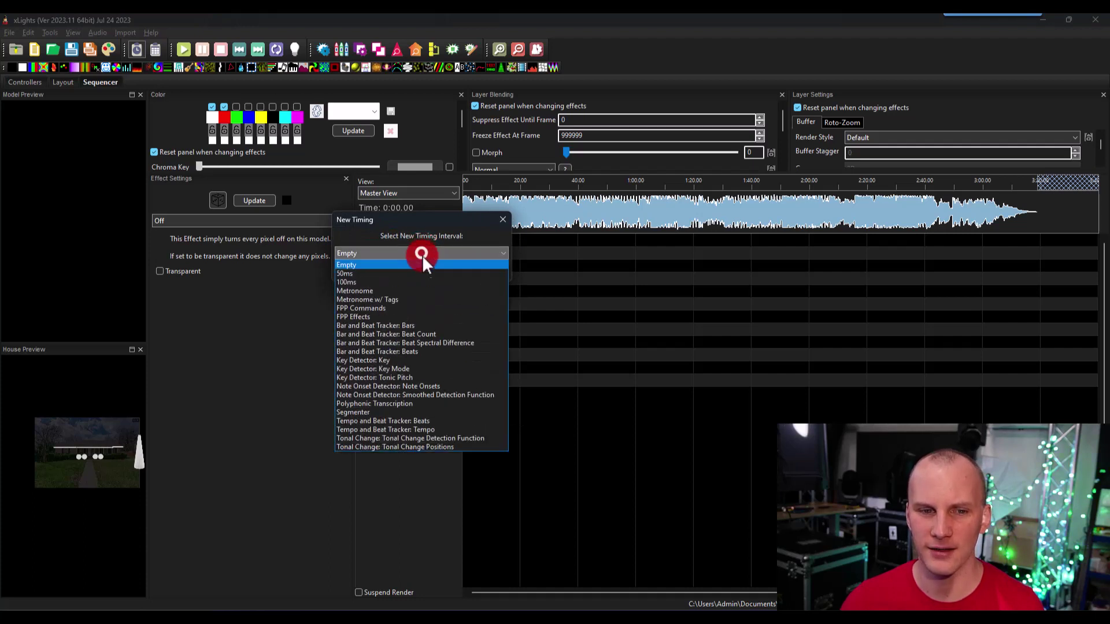
click(446, 326)
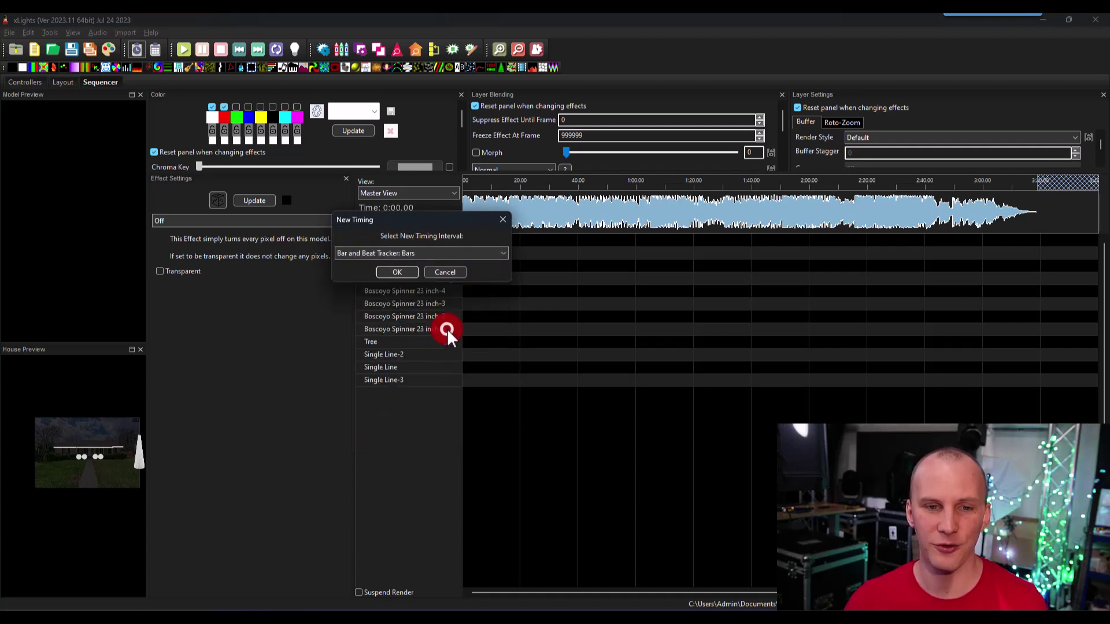
click(407, 269)
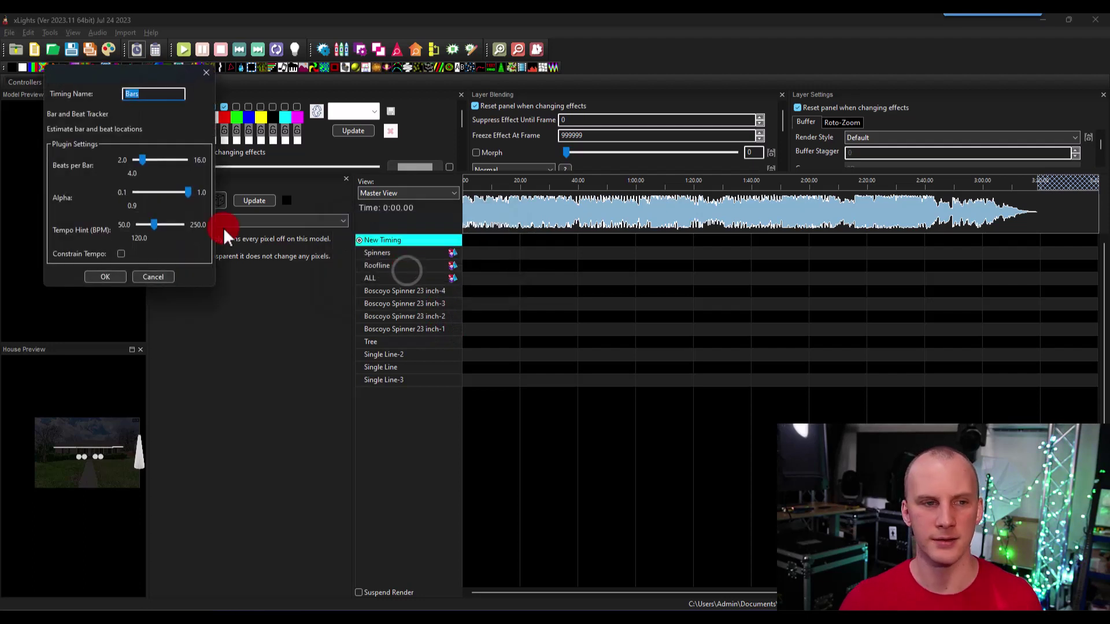
click(106, 277)
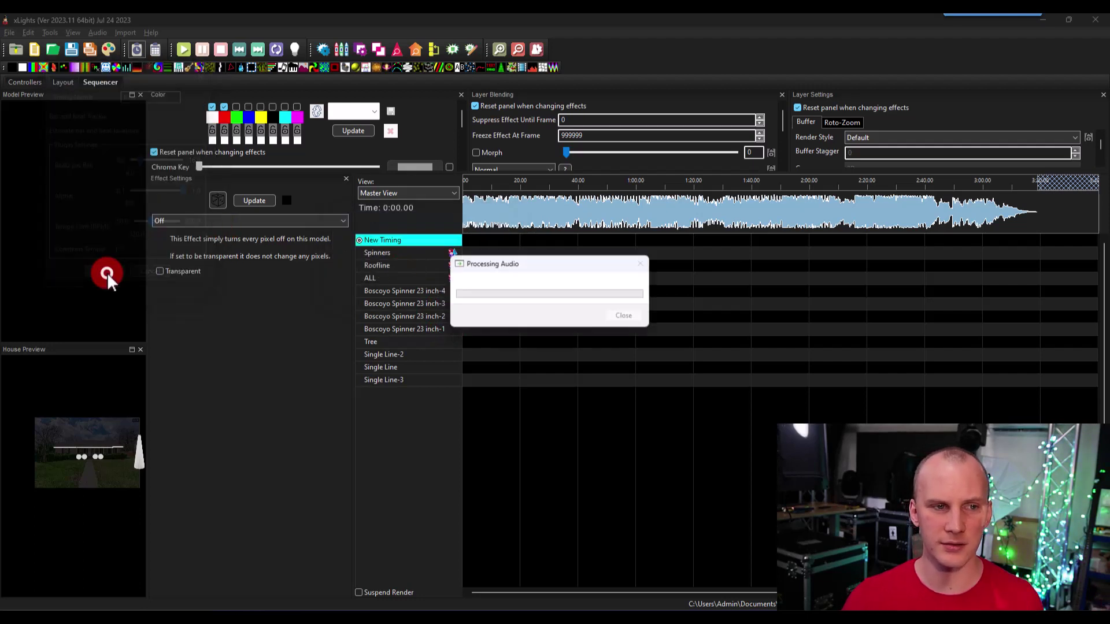
Add a second timing track using Bar and Beat Tracker: Beats
right_click(415, 249)
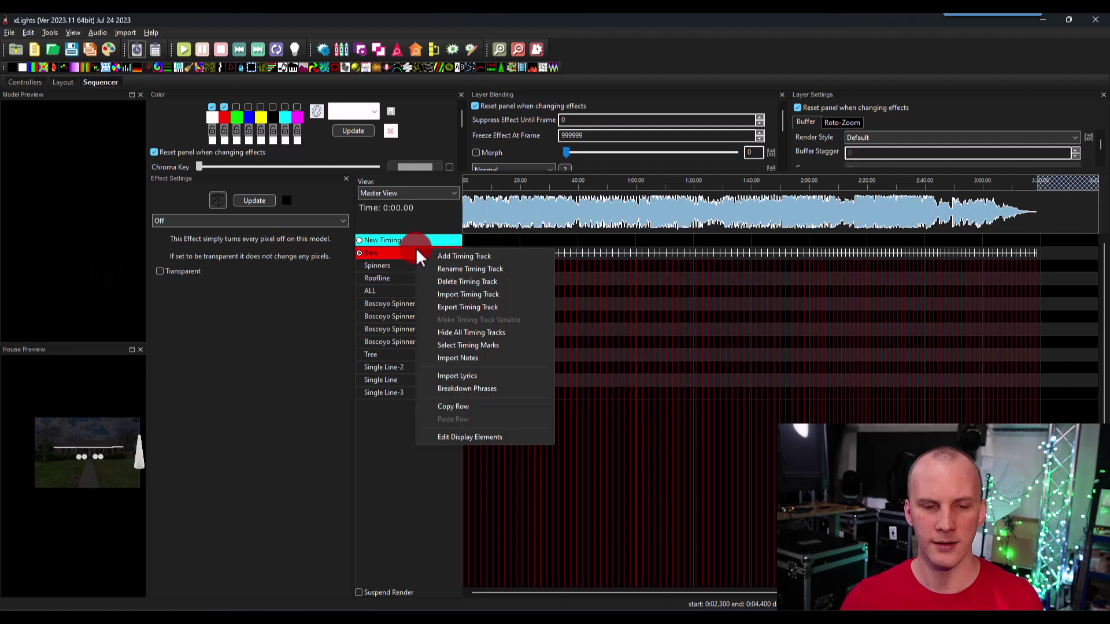
click(463, 257)
click(460, 261)
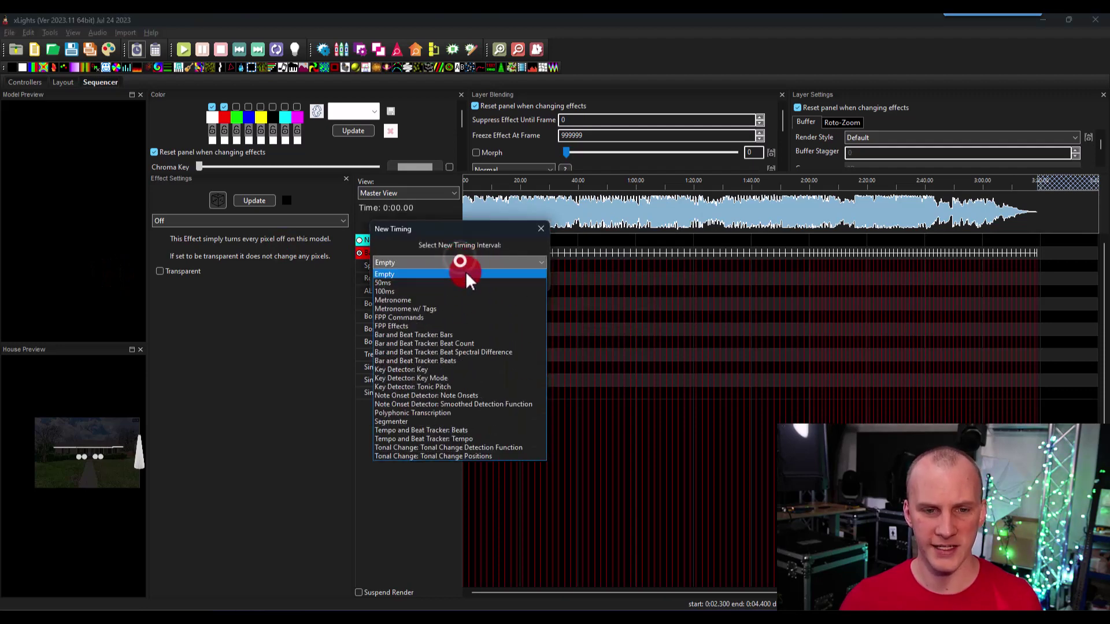
click(470, 335)
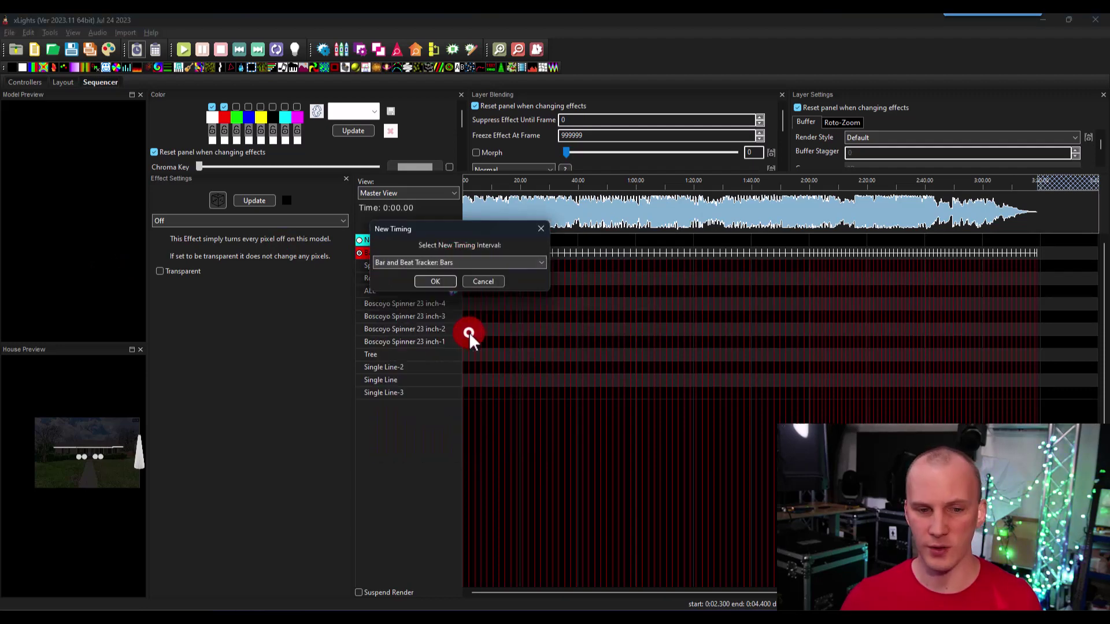
click(439, 261)
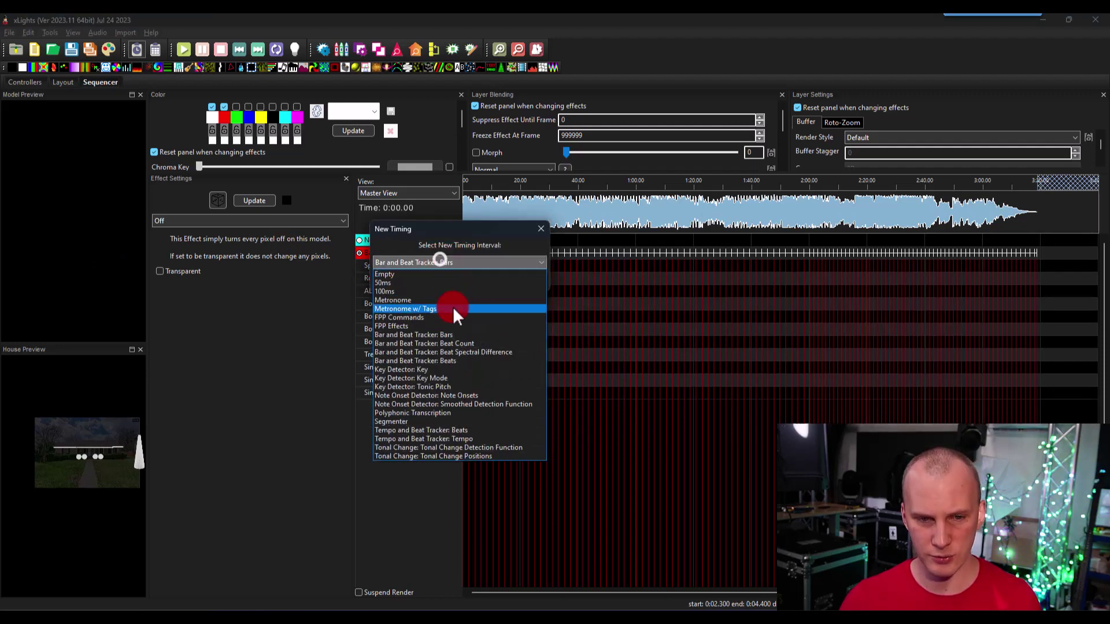
click(456, 360)
click(425, 275)
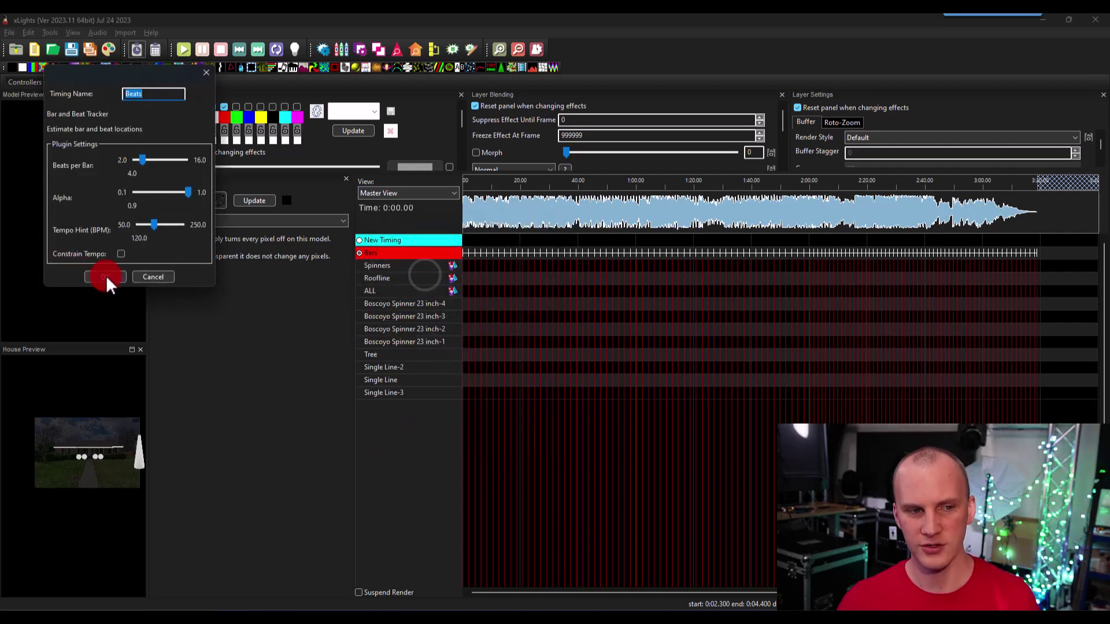
click(106, 276)
Make Bars the active timing track and select beat marks near the song start
click(403, 304)
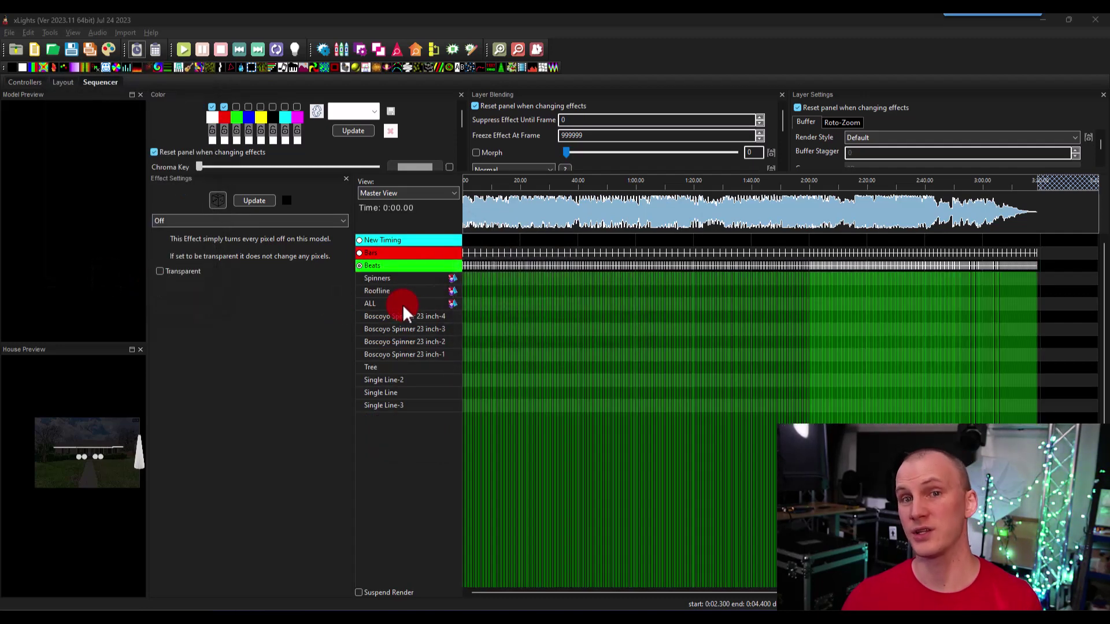
click(362, 252)
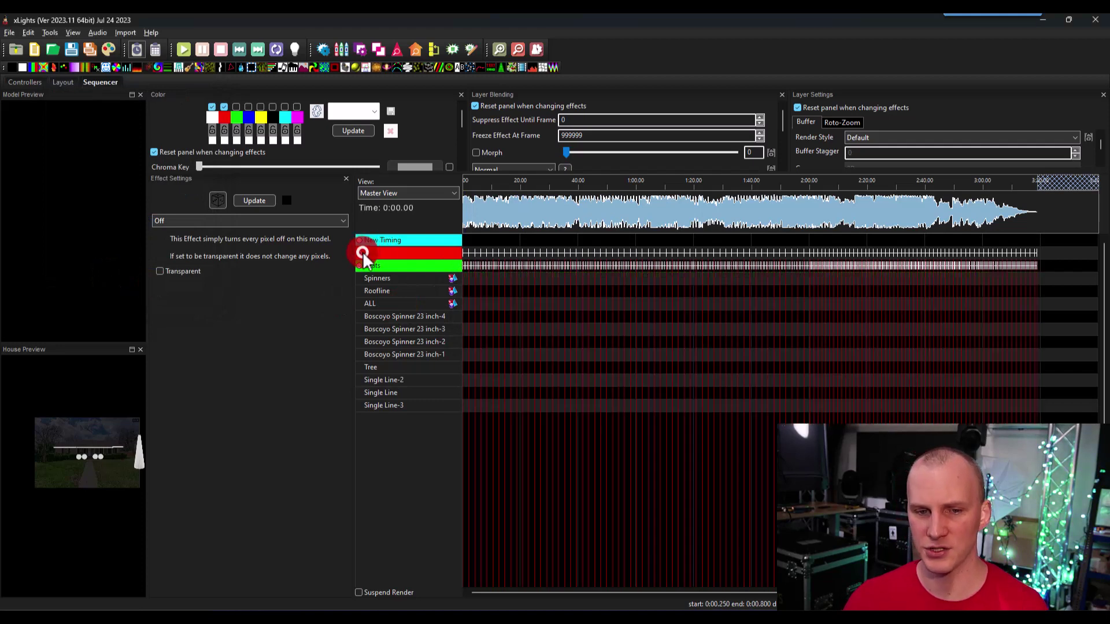
click(489, 269)
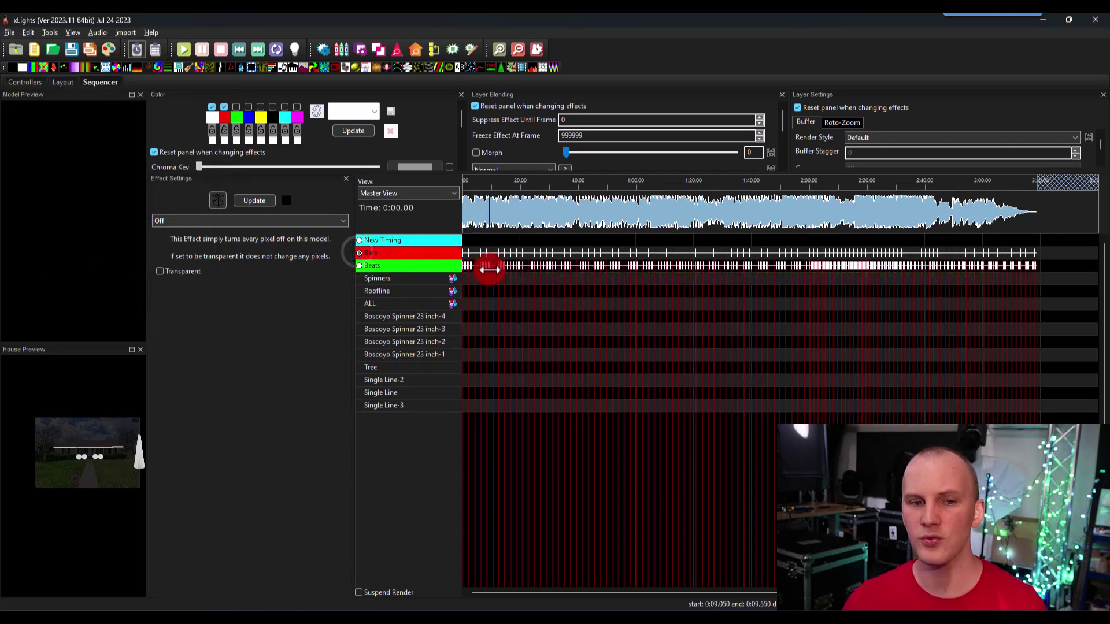
click(465, 265)
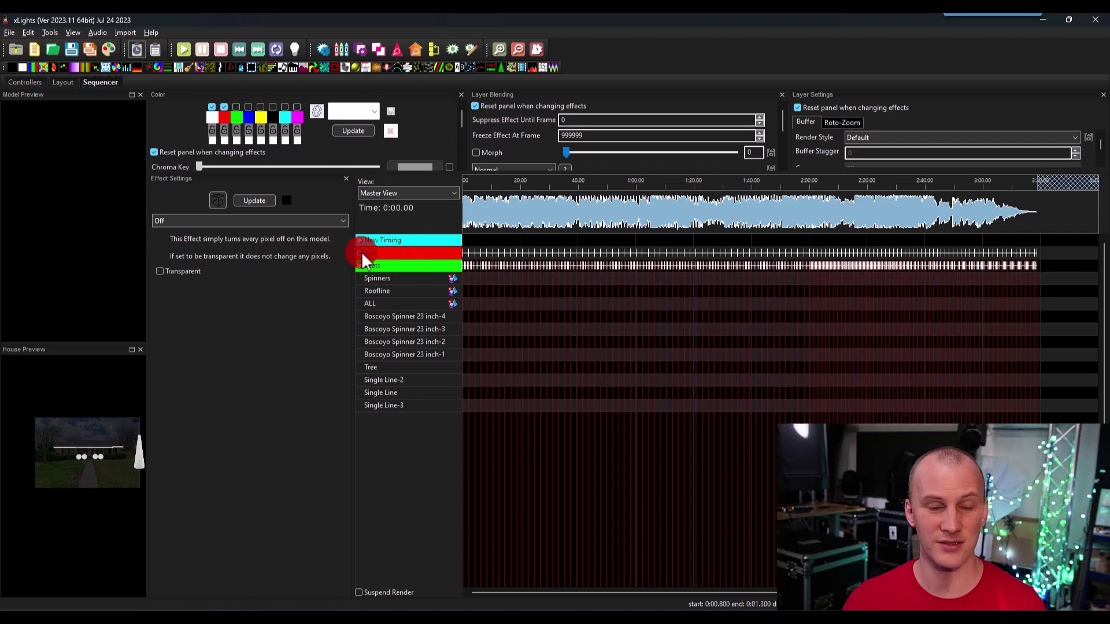
scroll(547, 307, up, 3)
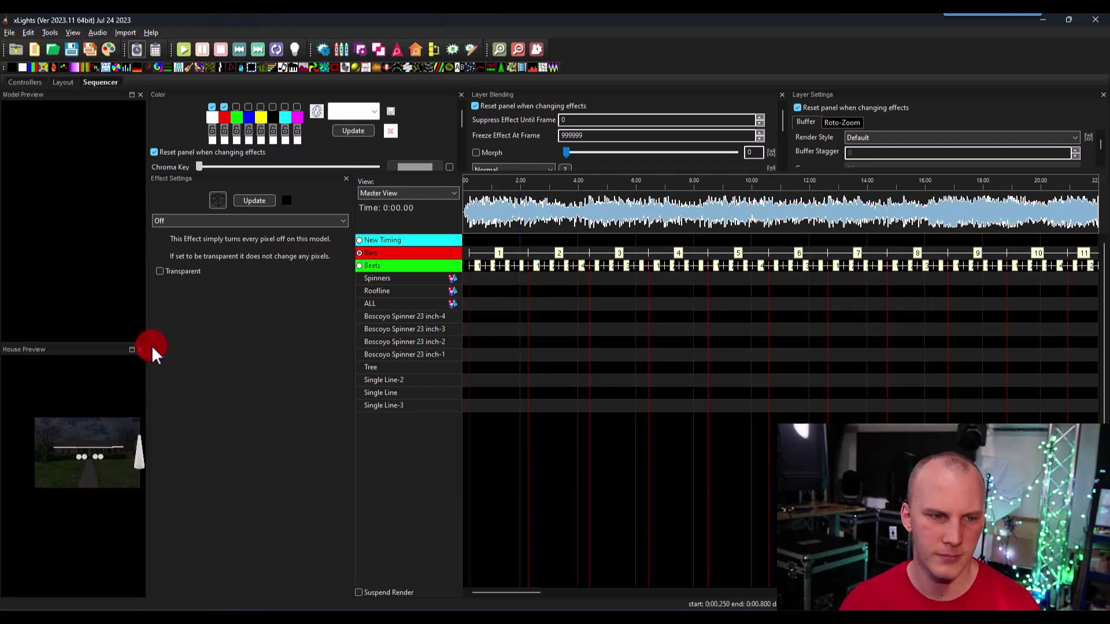
Widen the left preview panes so the house and its props are easy to see
drag(148, 341, 342, 372)
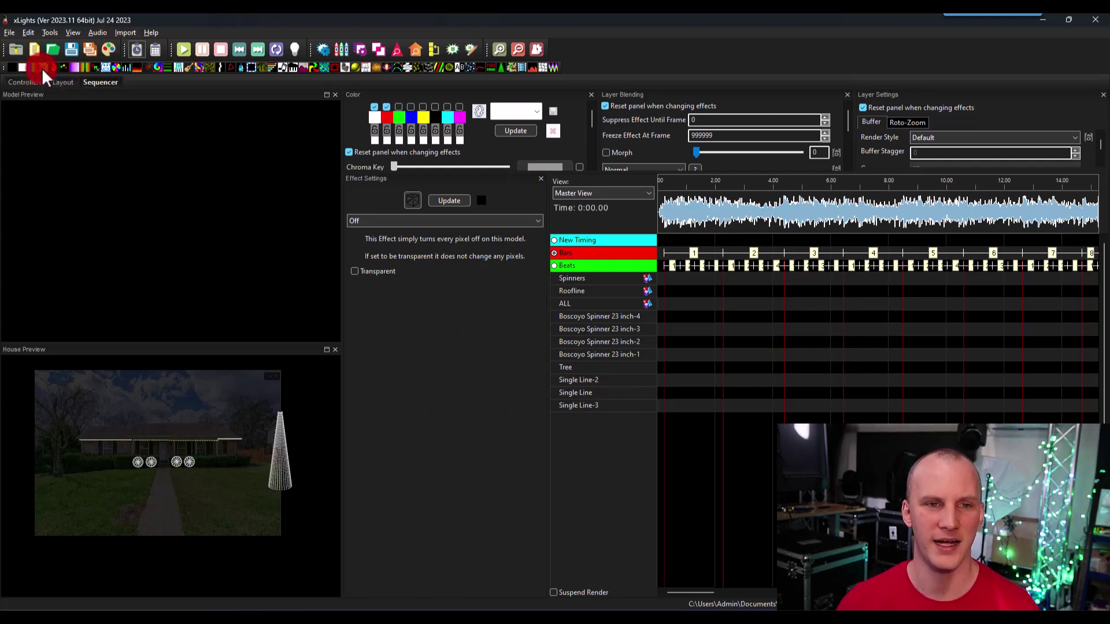
Place a Butterfly effect at the song start on the Boscoyo Spinner 23 inch-2 row
drag(41, 68, 696, 309)
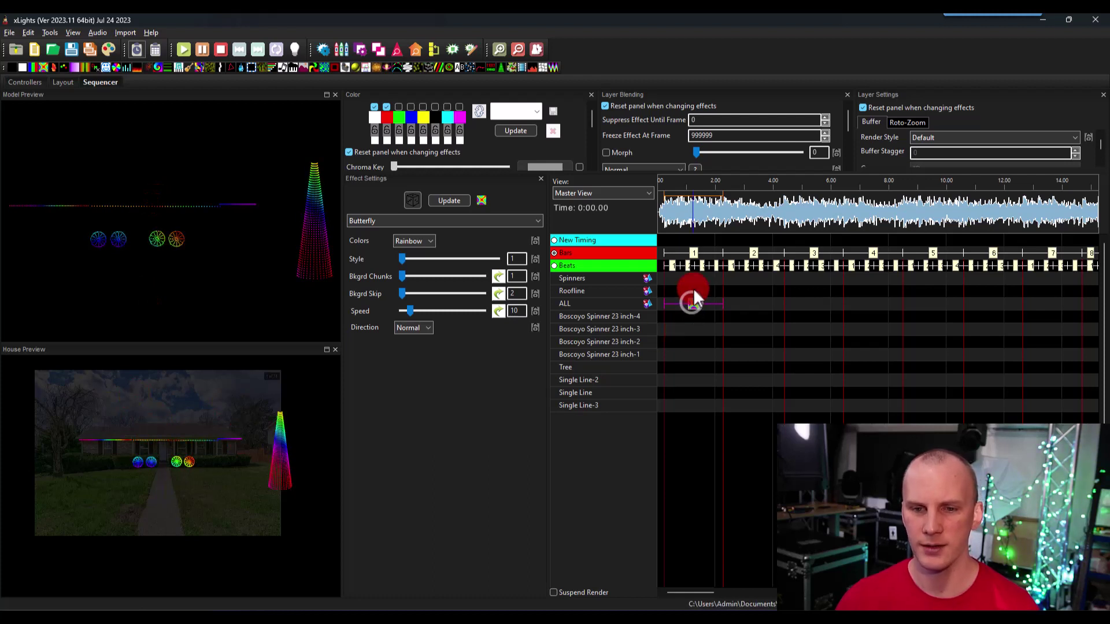
drag(696, 298, 695, 342)
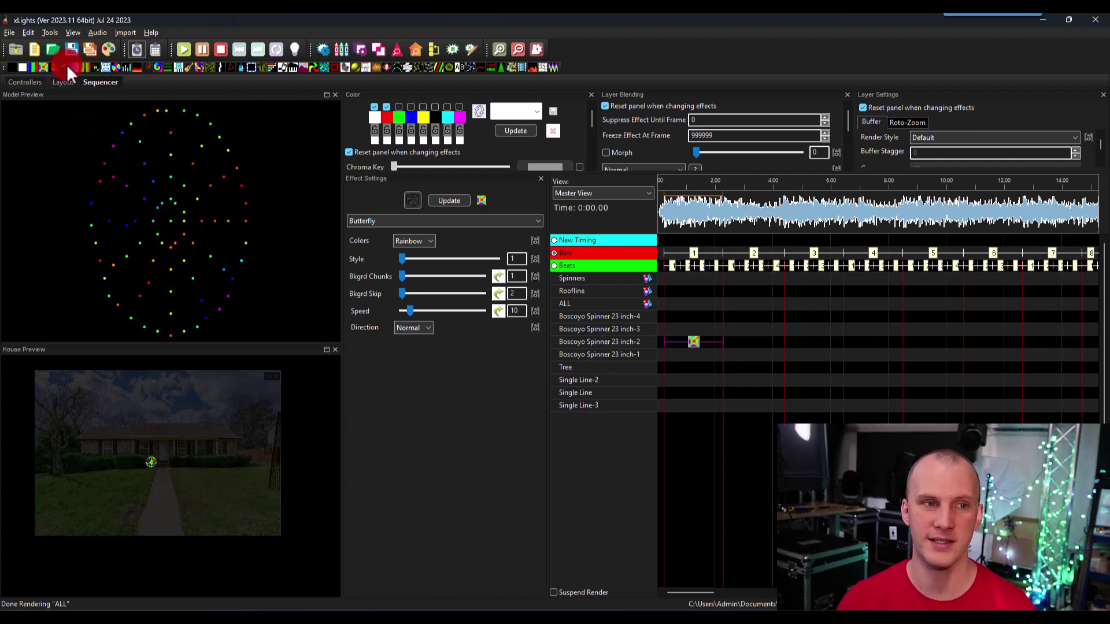
Add a Circles effect on the ALL row's first bar with 10 circles at size 20
drag(67, 67, 680, 304)
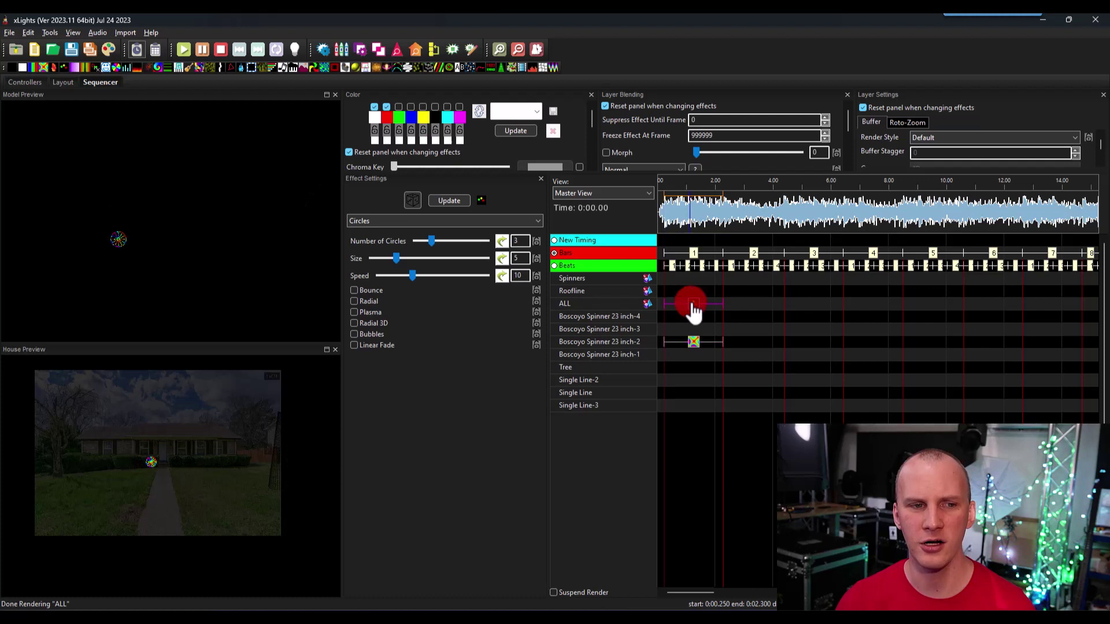
click(694, 373)
drag(421, 241, 489, 269)
click(502, 241)
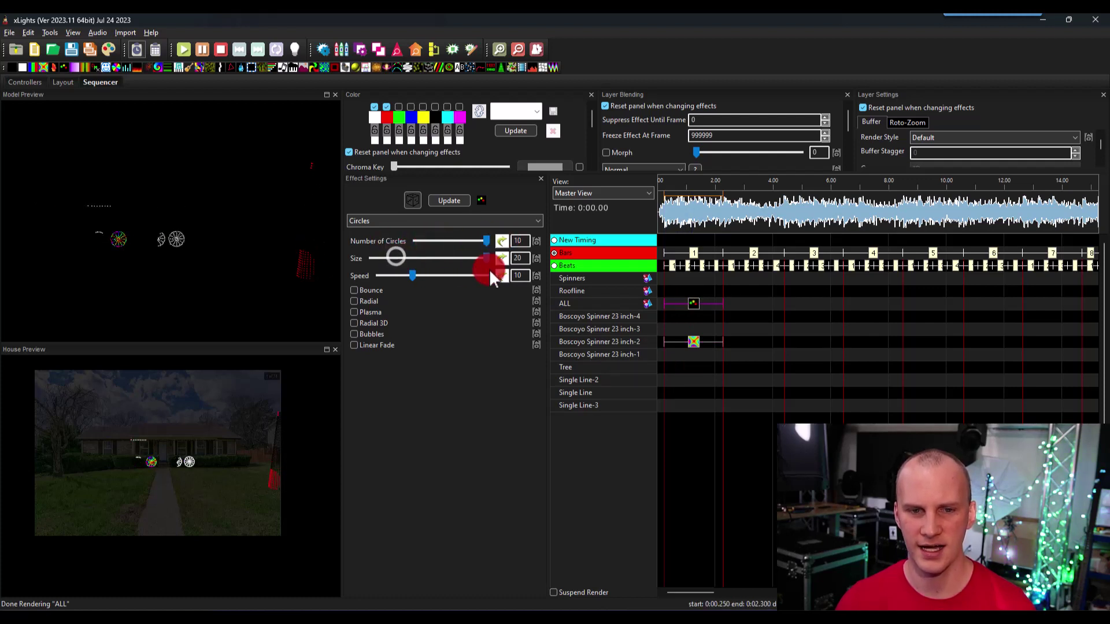
click(693, 344)
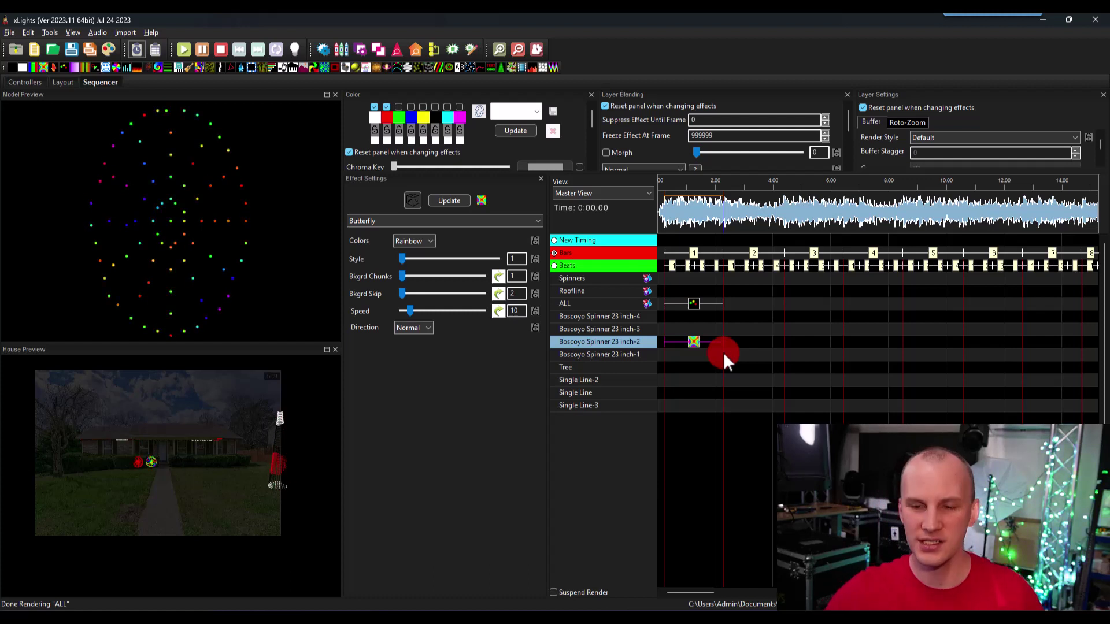
Select the test Butterfly and Circles effects, zoom the timeline out, and choose Import Effects
click(698, 346)
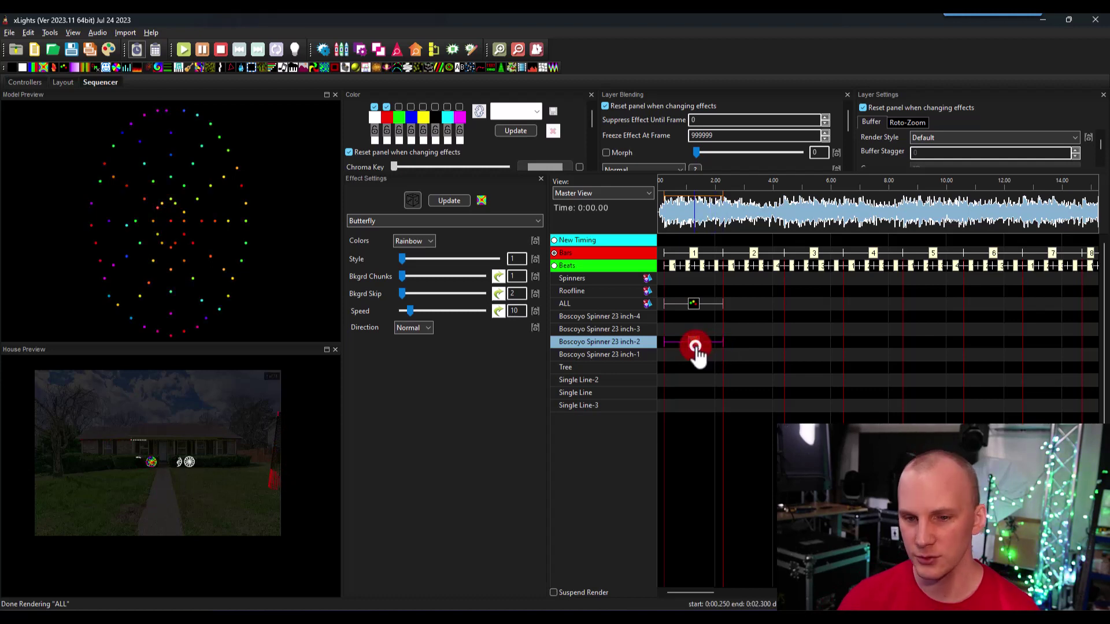
click(693, 305)
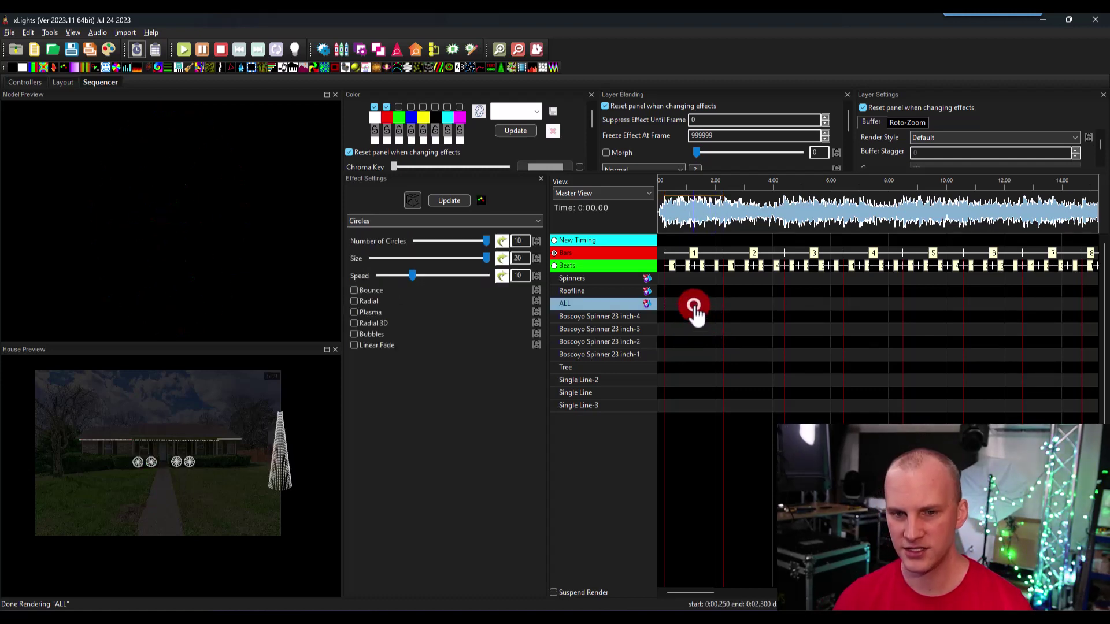
scroll(696, 313, down, 3)
scroll(696, 312, down, 2)
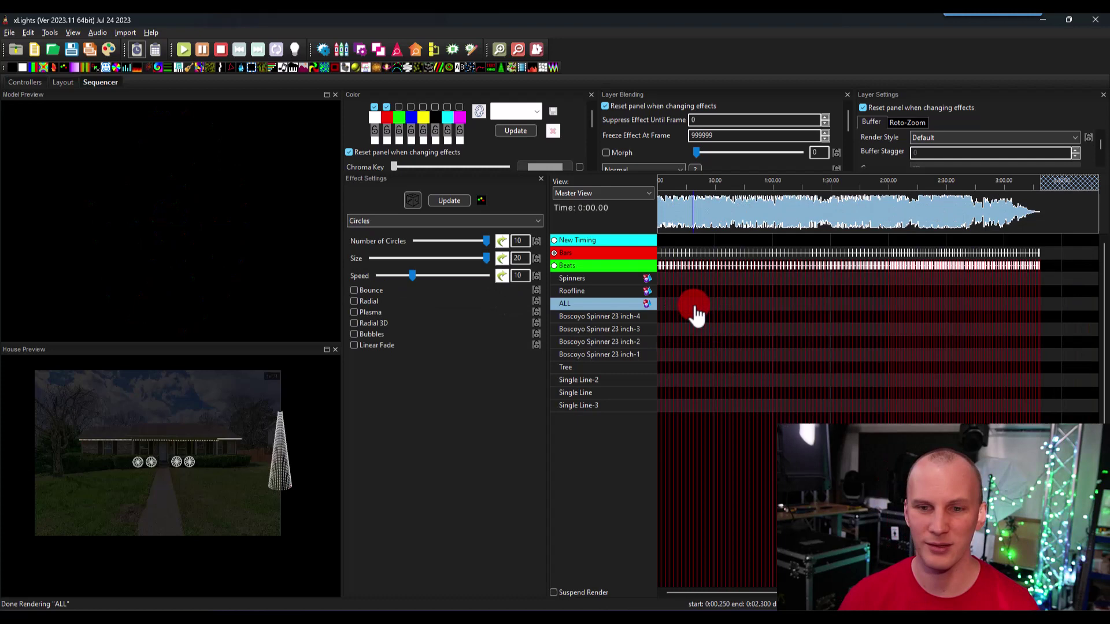
click(126, 32)
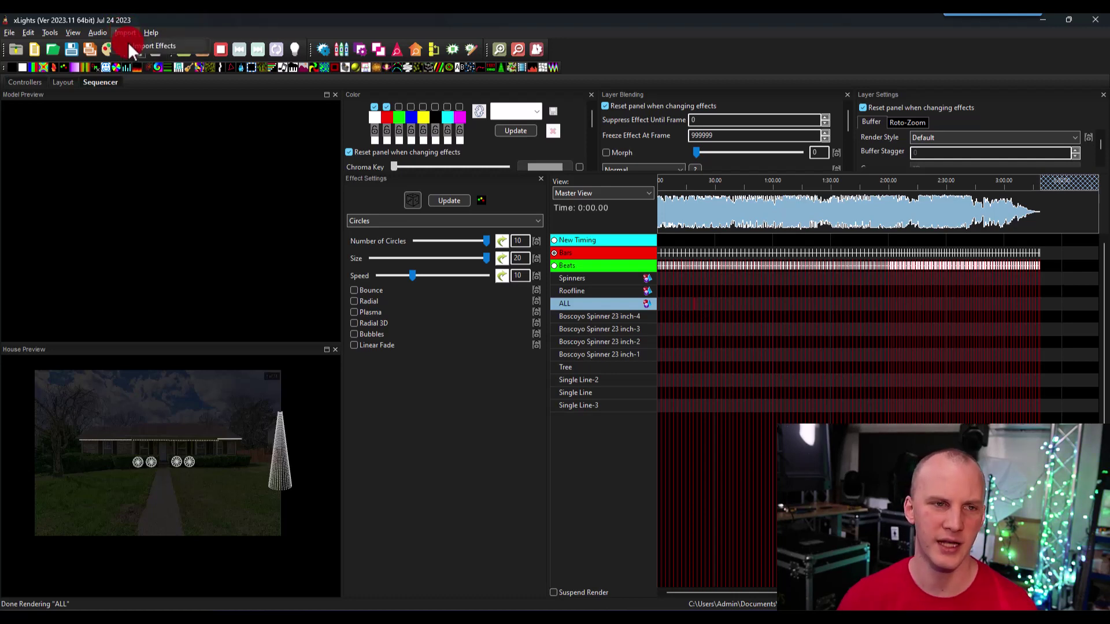
click(128, 44)
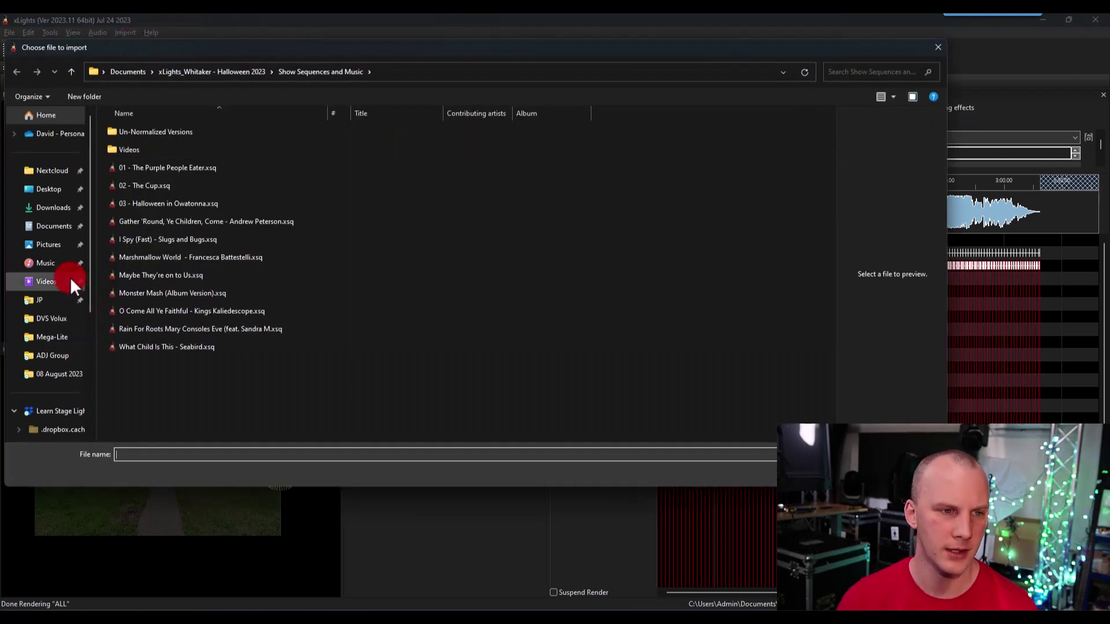
Browse the Dropbox to xLights Sequences and import Reliant-K_12-Days-of-Christmas_Original.zip
click(79, 409)
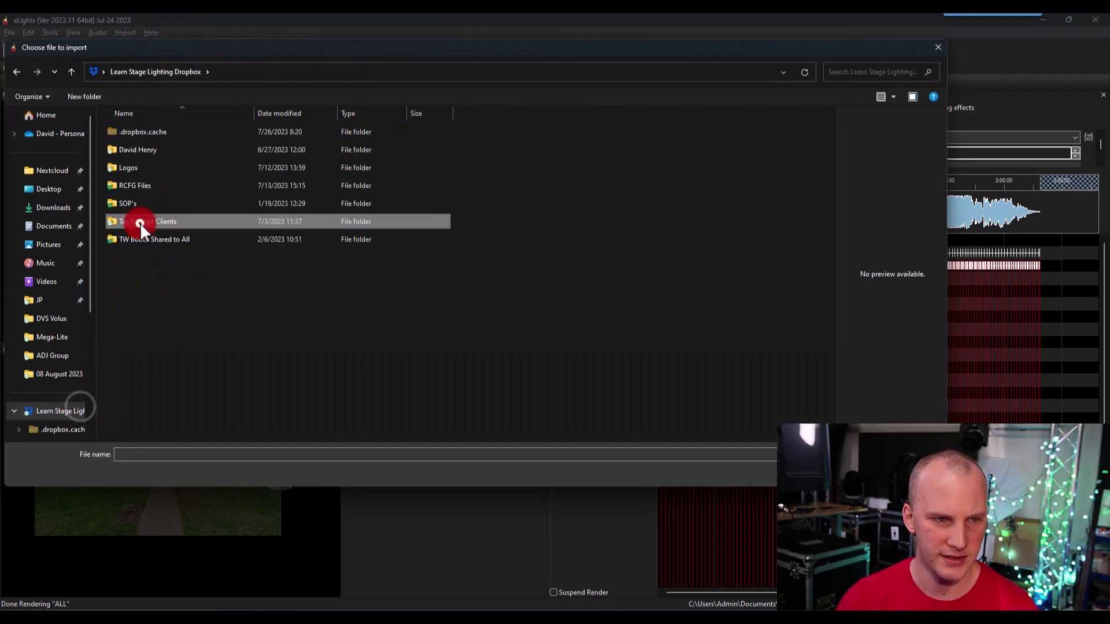
double_click(134, 150)
key(x)
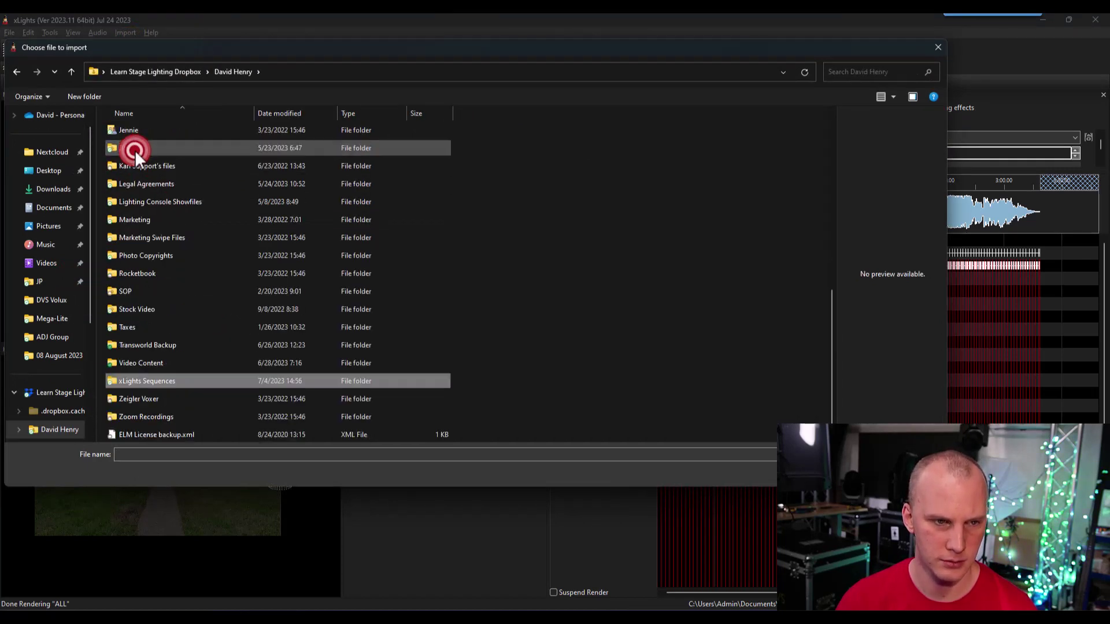
click(144, 410)
double_click(144, 380)
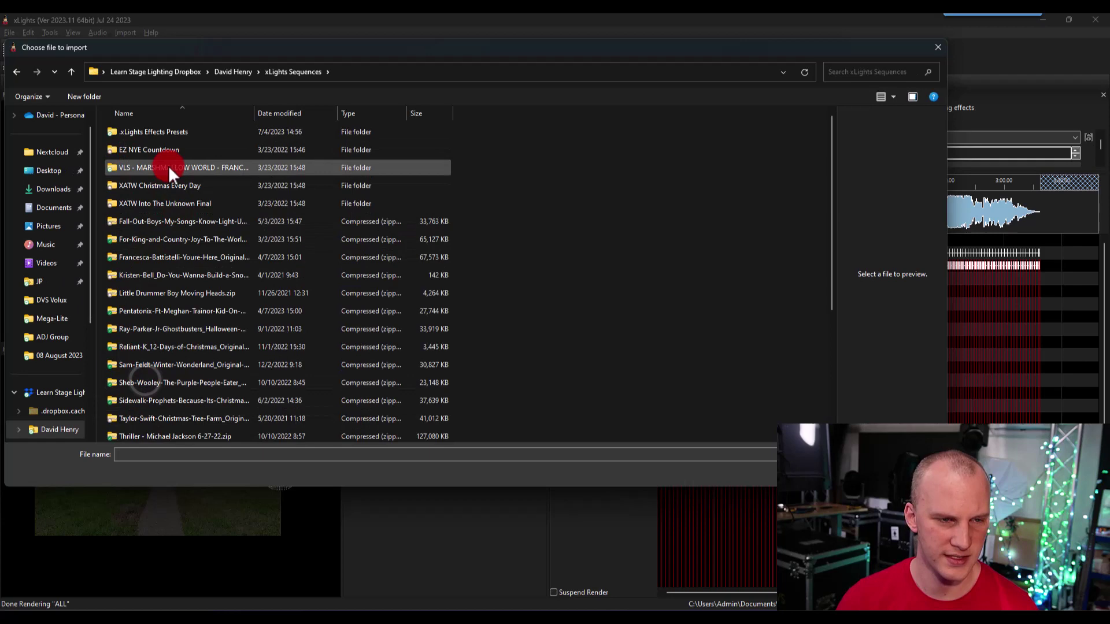
click(198, 223)
scroll(220, 165, down, 1)
scroll(220, 159, down, 1)
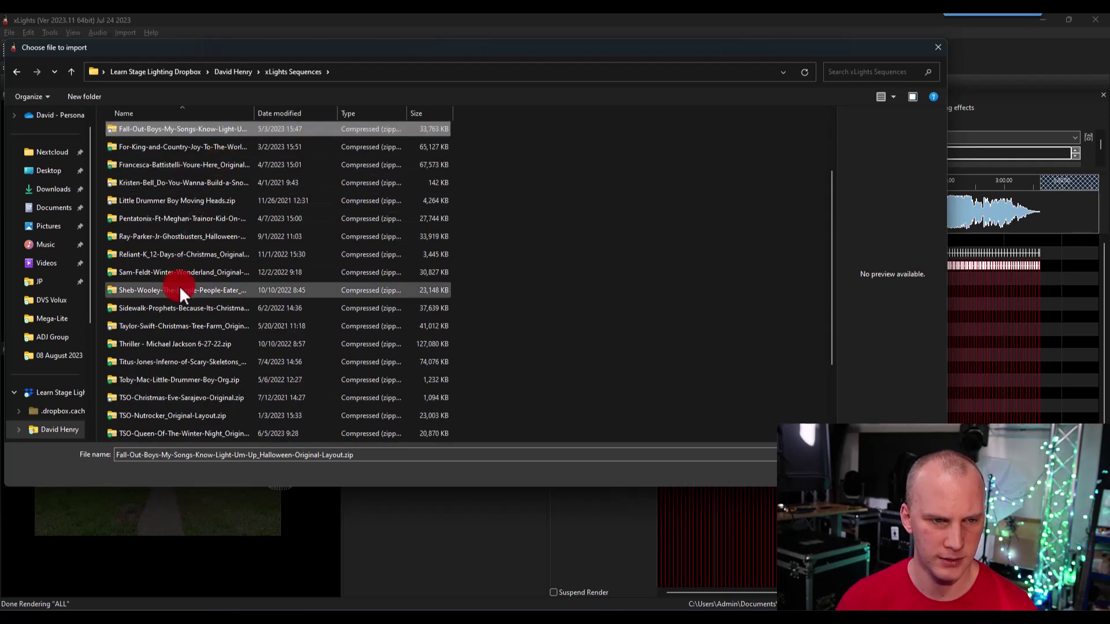
click(179, 289)
click(167, 231)
click(164, 255)
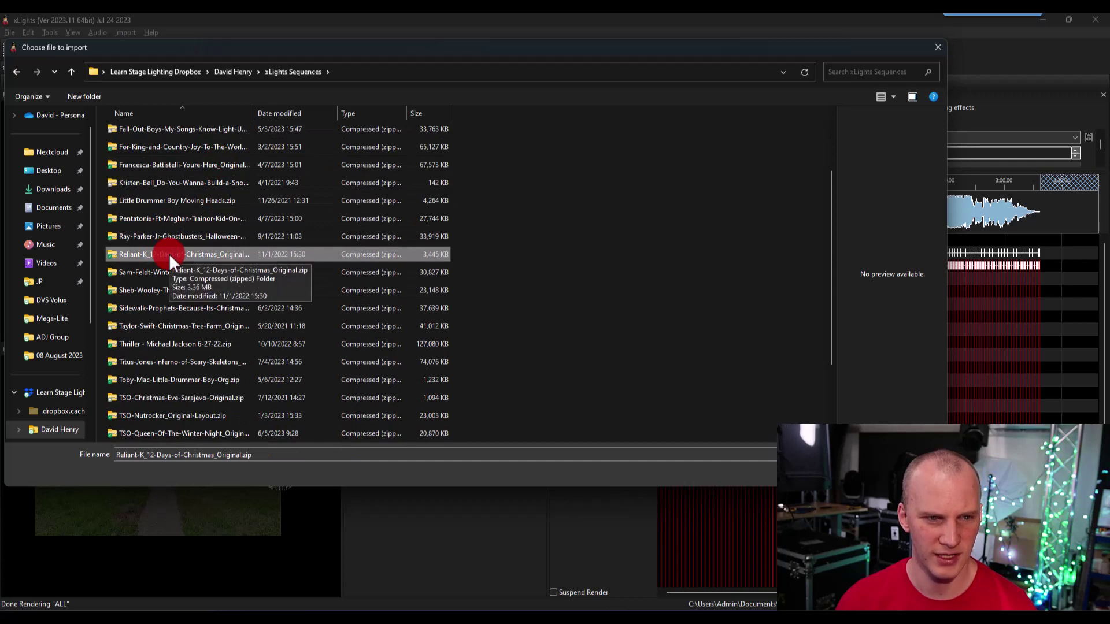
double_click(169, 253)
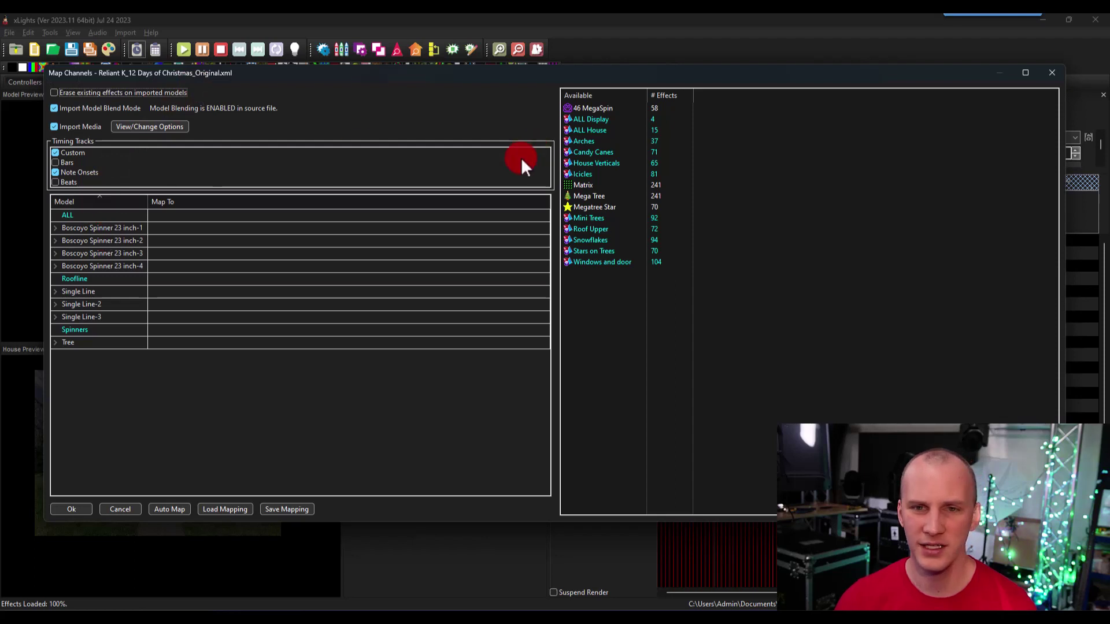
click(617, 108)
click(602, 97)
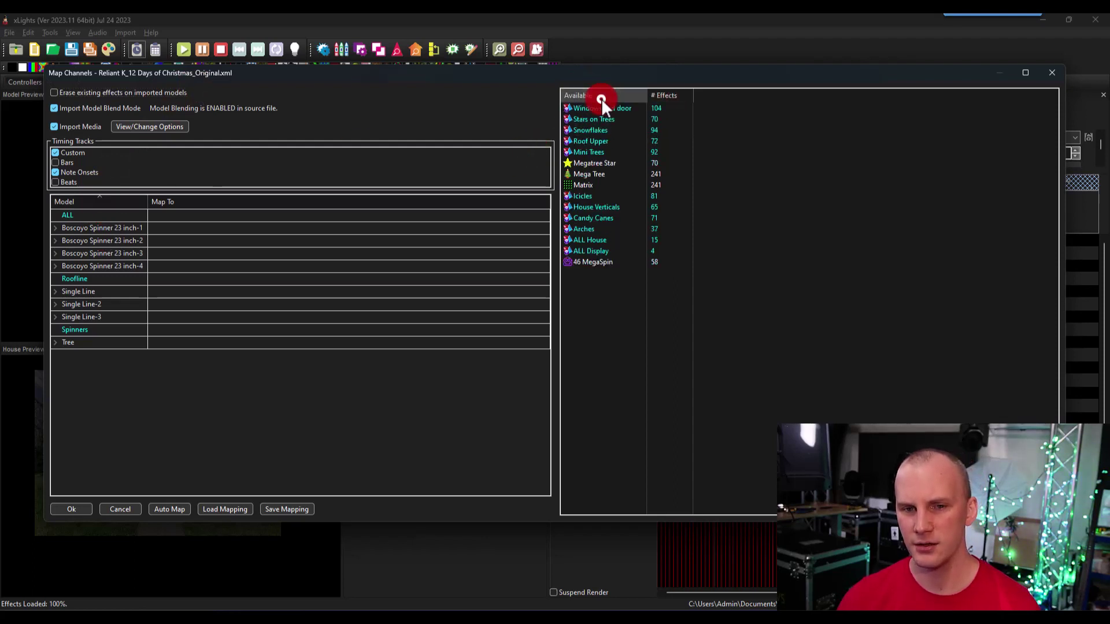
click(592, 89)
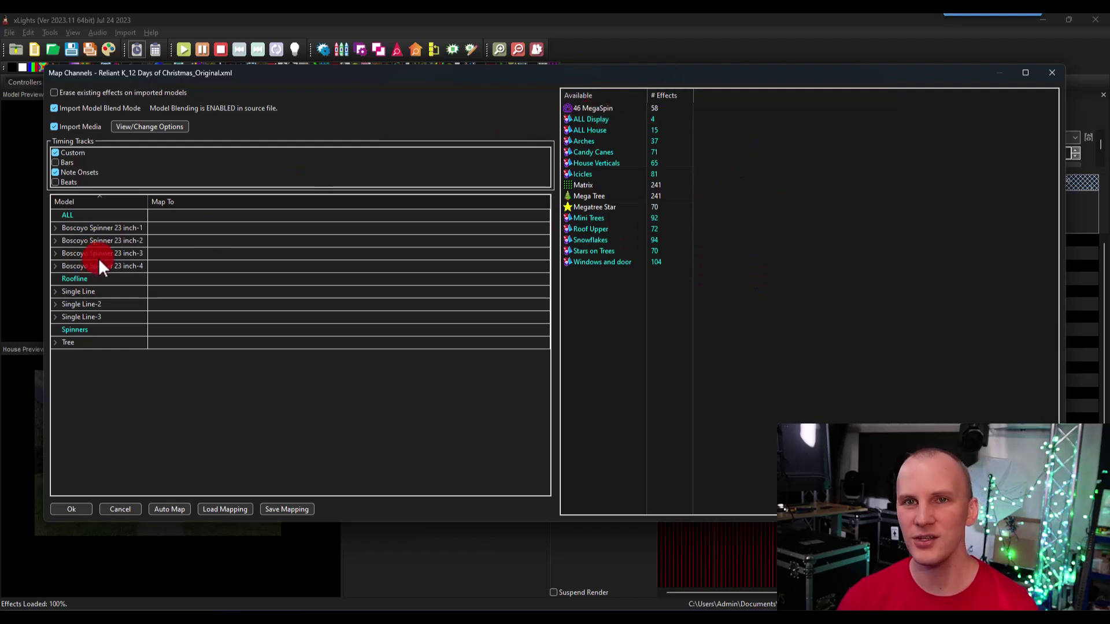
click(169, 510)
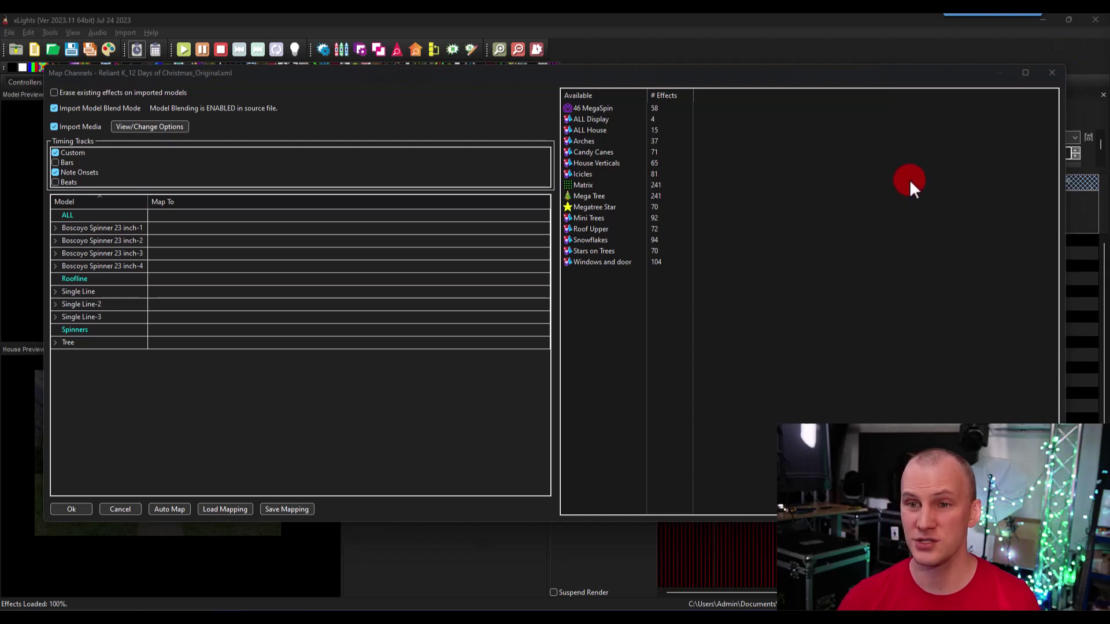
click(911, 184)
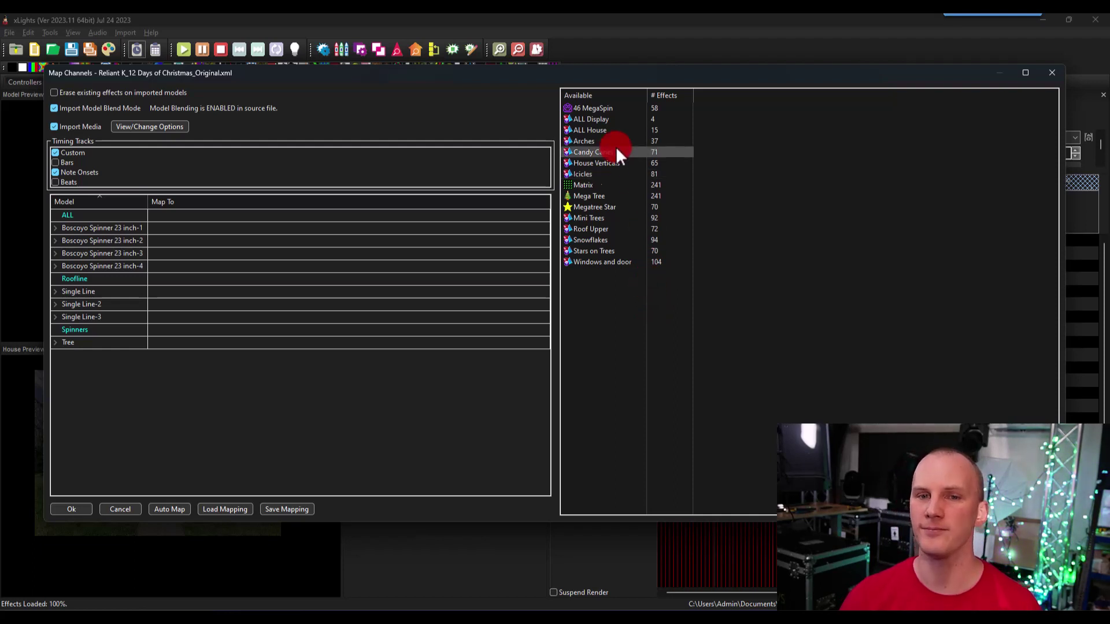
Map 46 MegaSpin to Spinners, ALL Display to ALL, ALL House to Roofline, Mega Tree to Tree, then save the mapping
drag(601, 103, 158, 218)
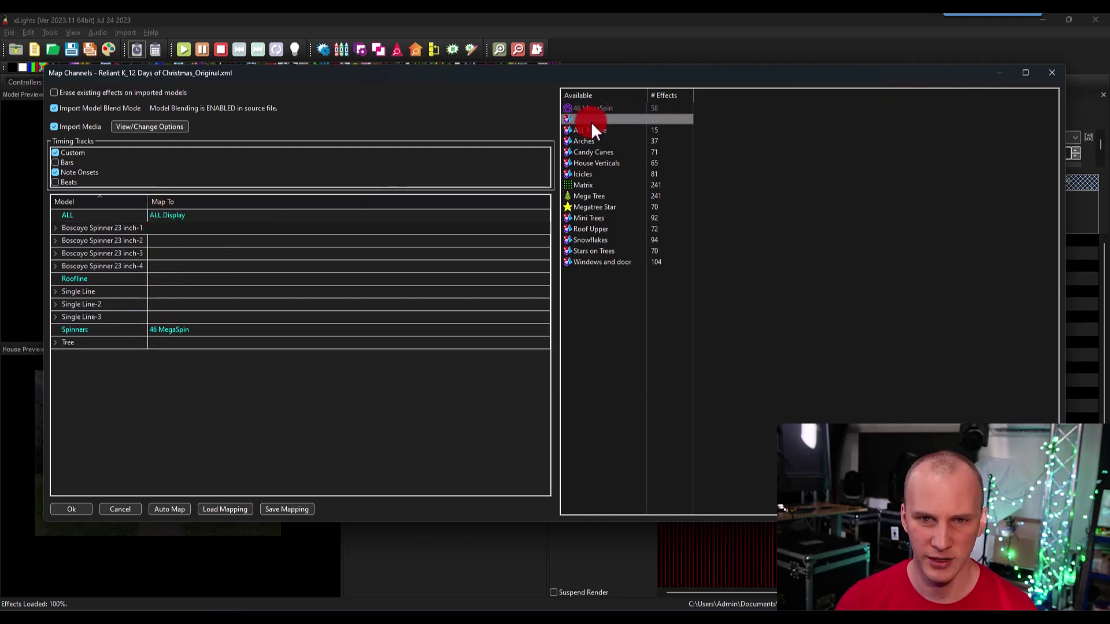
drag(595, 128, 283, 222)
drag(624, 118, 225, 220)
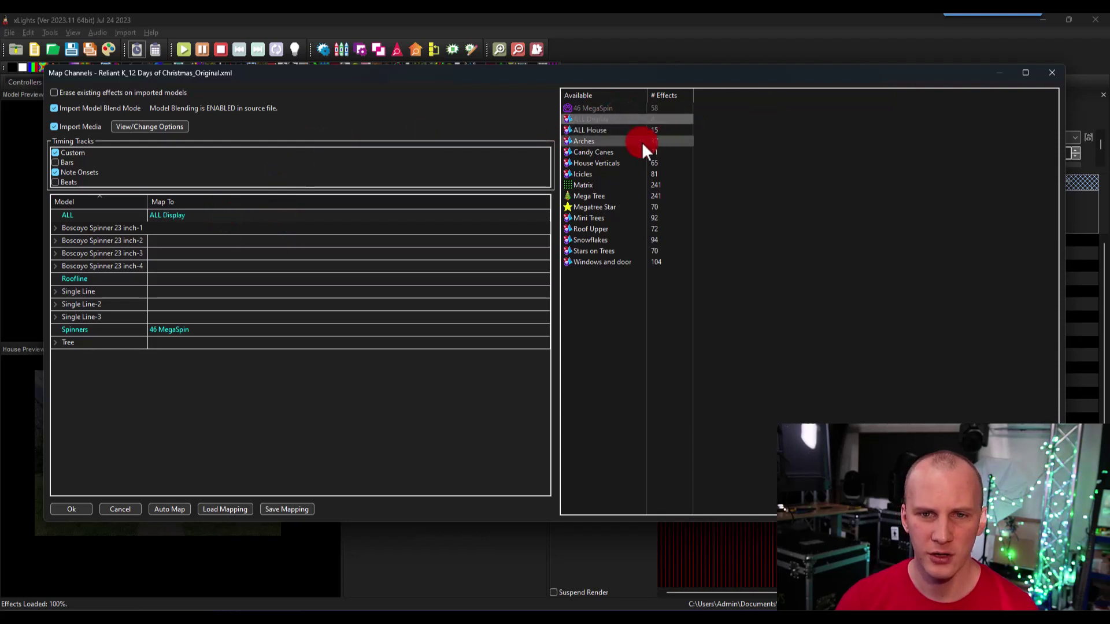
drag(614, 131, 171, 288)
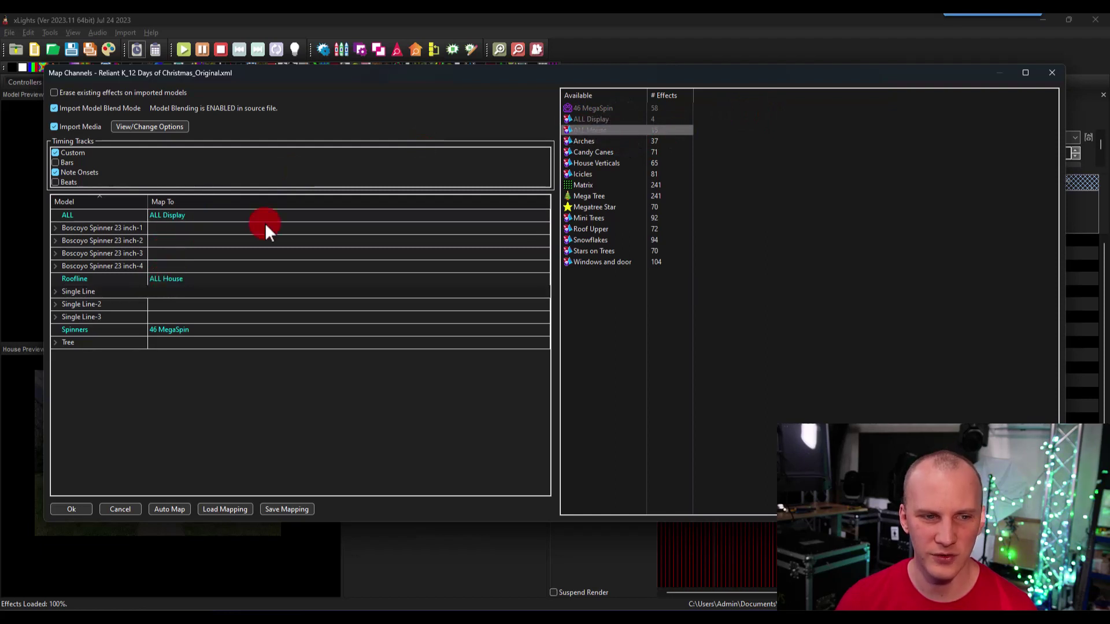
drag(605, 147, 184, 345)
click(581, 184)
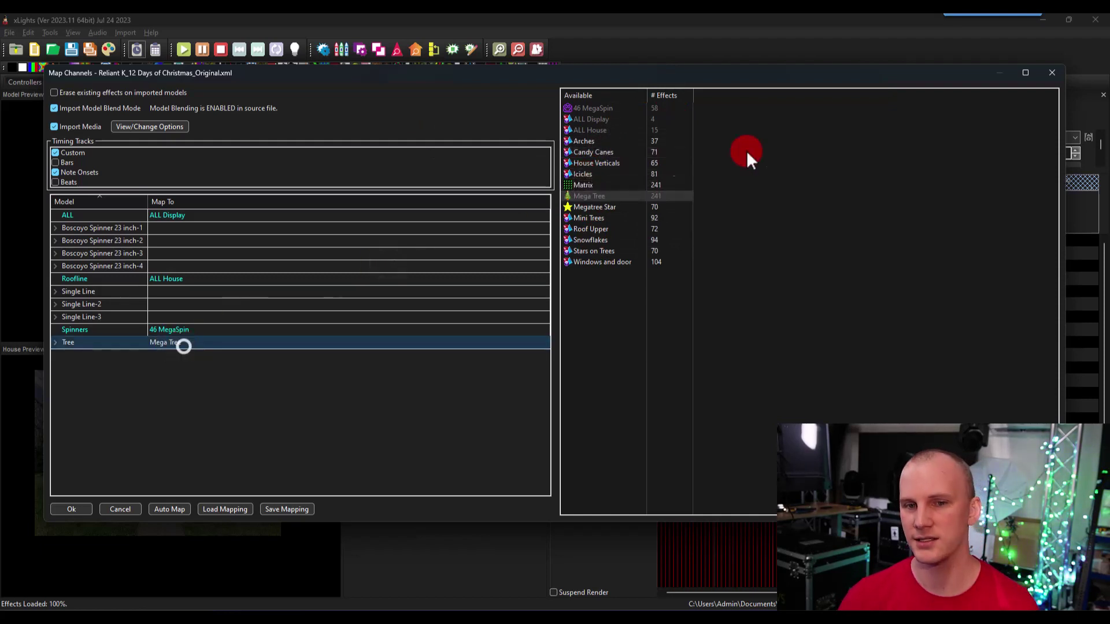
click(607, 150)
mouse_move(607, 156)
mouse_down()
mouse_move(589, 258)
mouse_move(95, 227)
mouse_move(83, 321)
mouse_move(54, 245)
mouse_move(65, 218)
mouse_up()
drag(68, 275, 93, 345)
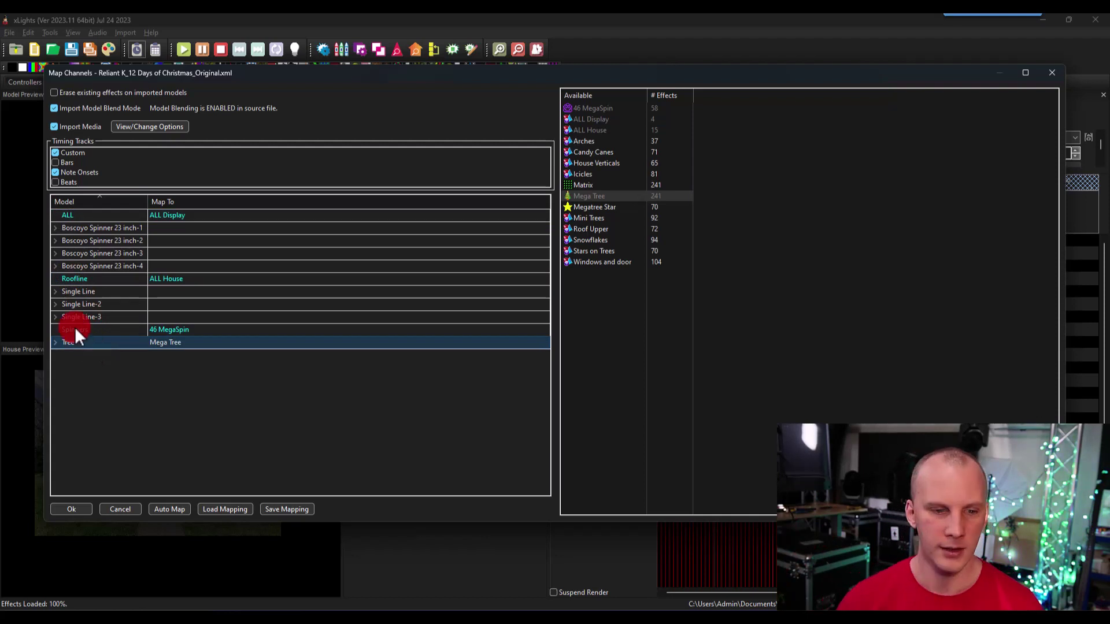
click(287, 511)
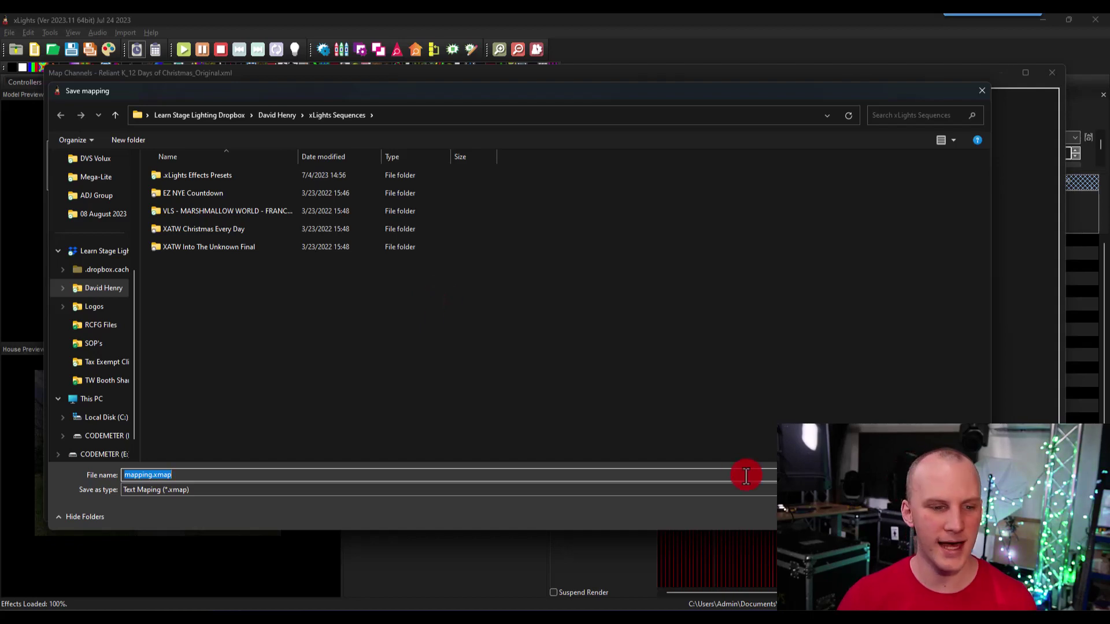
Decline saving the mapping file and keep the current mapping rather than loading a saved one
click(893, 516)
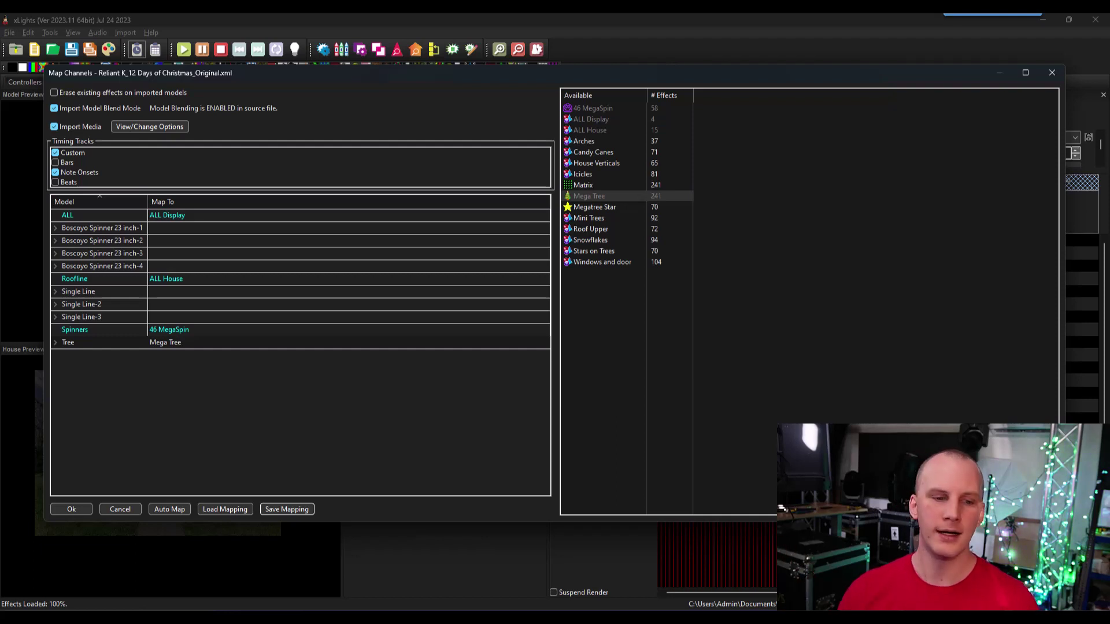
click(231, 509)
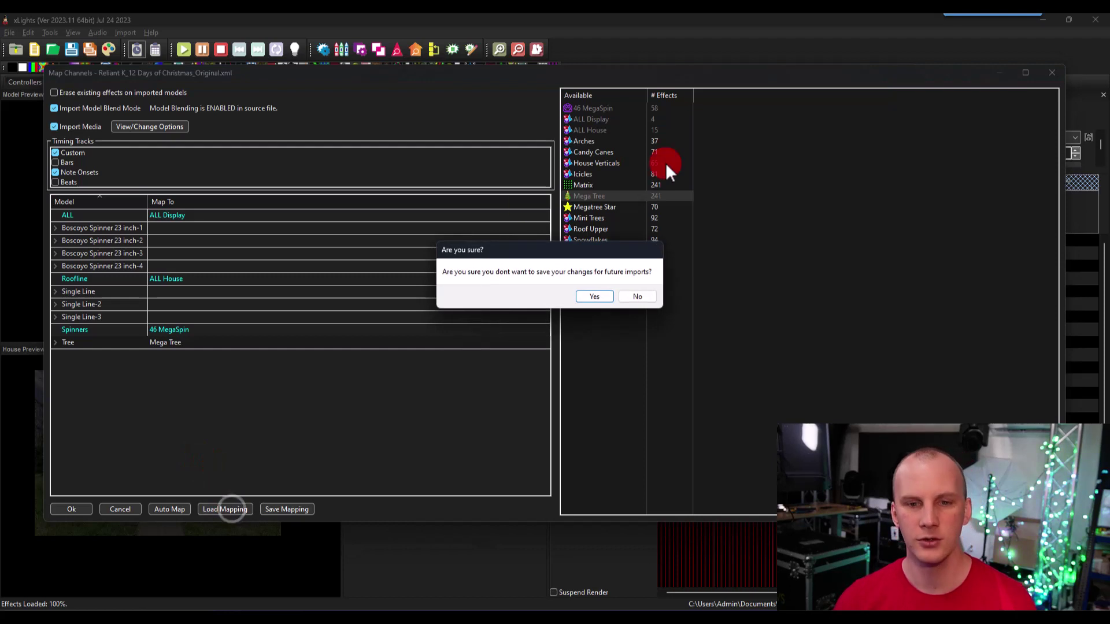
click(648, 295)
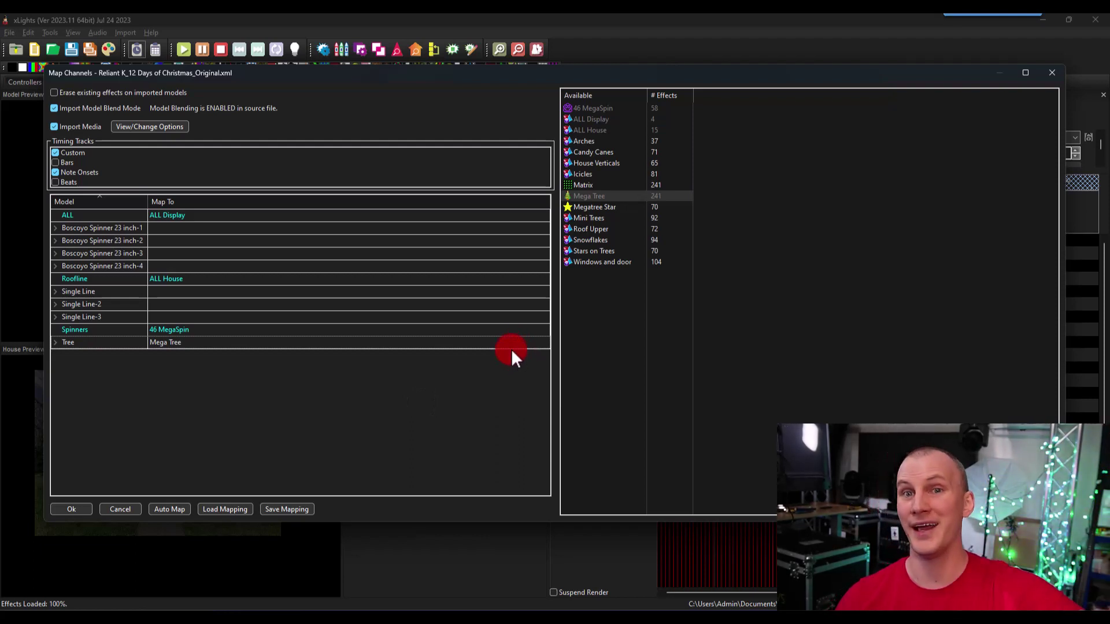
Run the Reliant K import onto the mapped model groups without saving the mapping
click(62, 511)
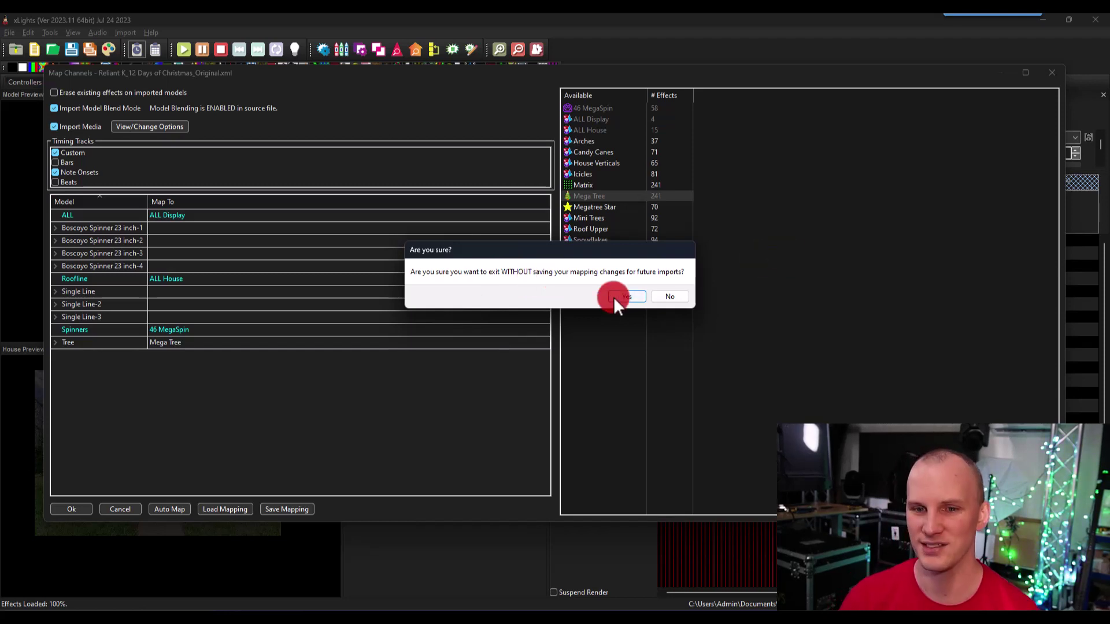
click(662, 294)
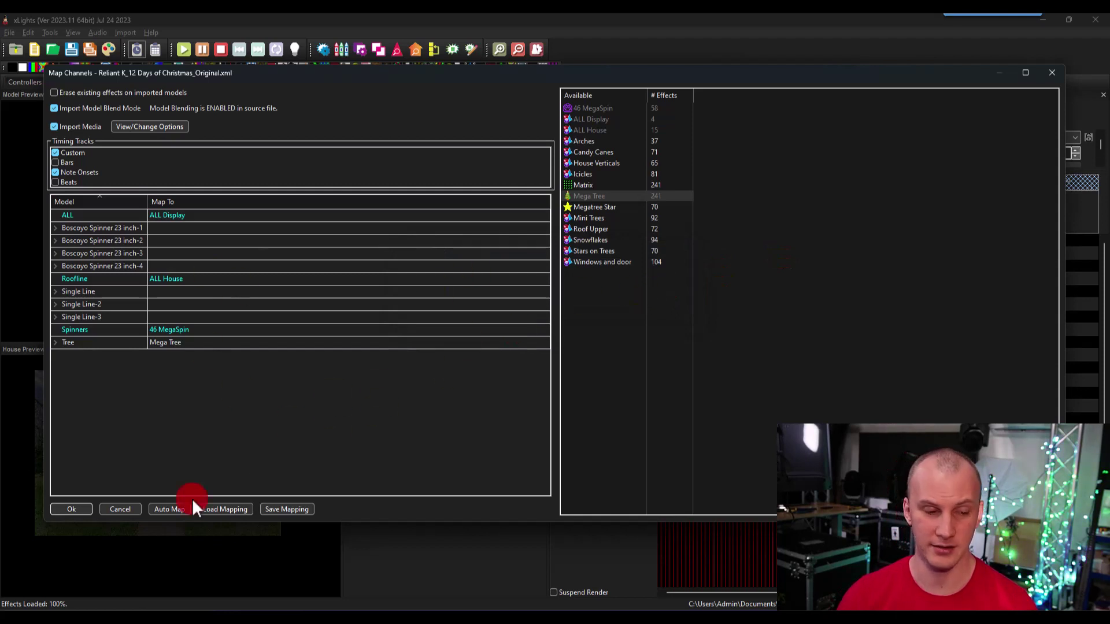
click(64, 509)
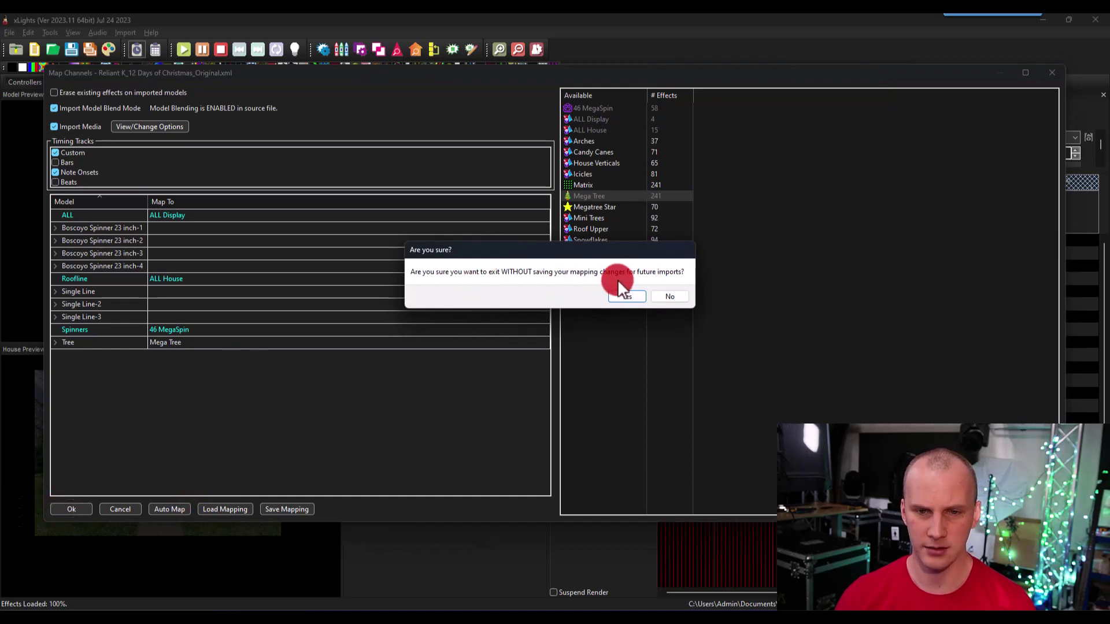
click(630, 292)
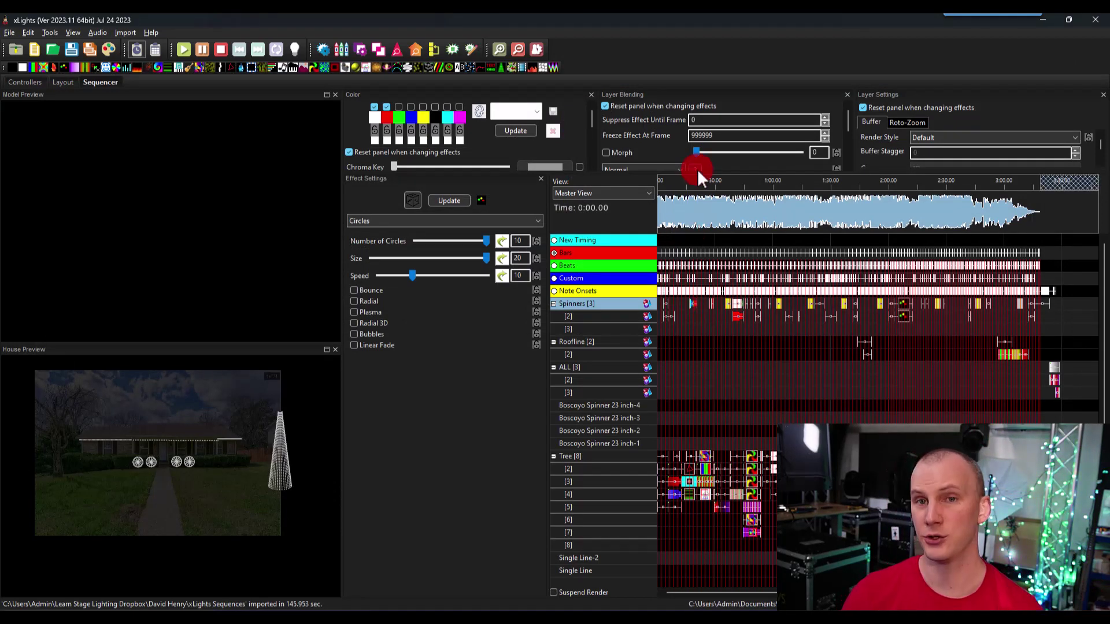
Briefly play the imported sequence, then save it under its existing file name
click(661, 181)
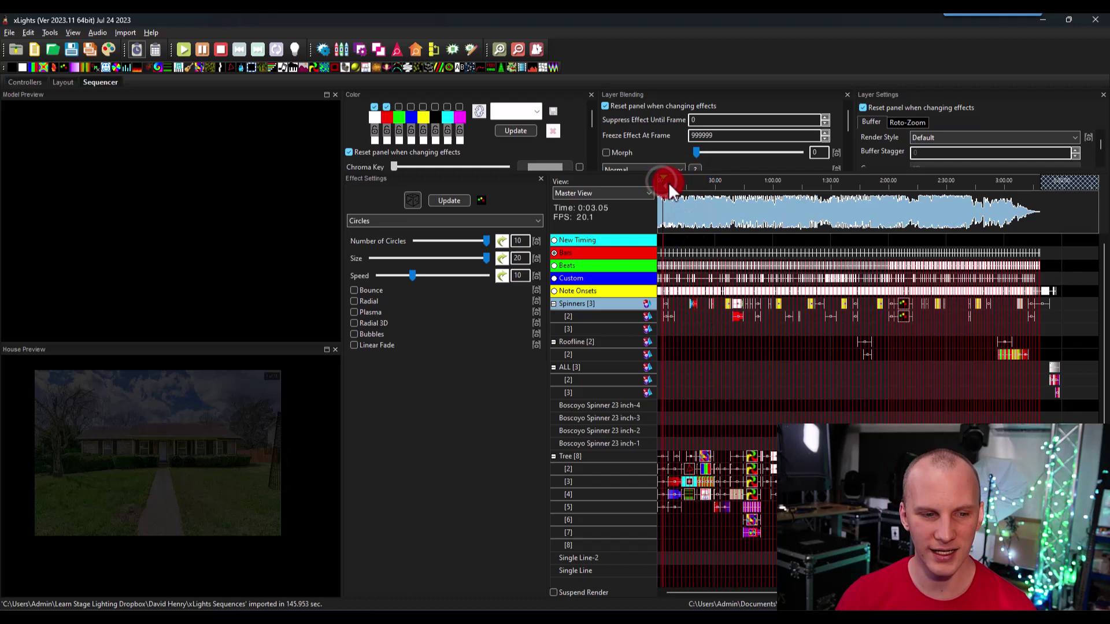
key(space)
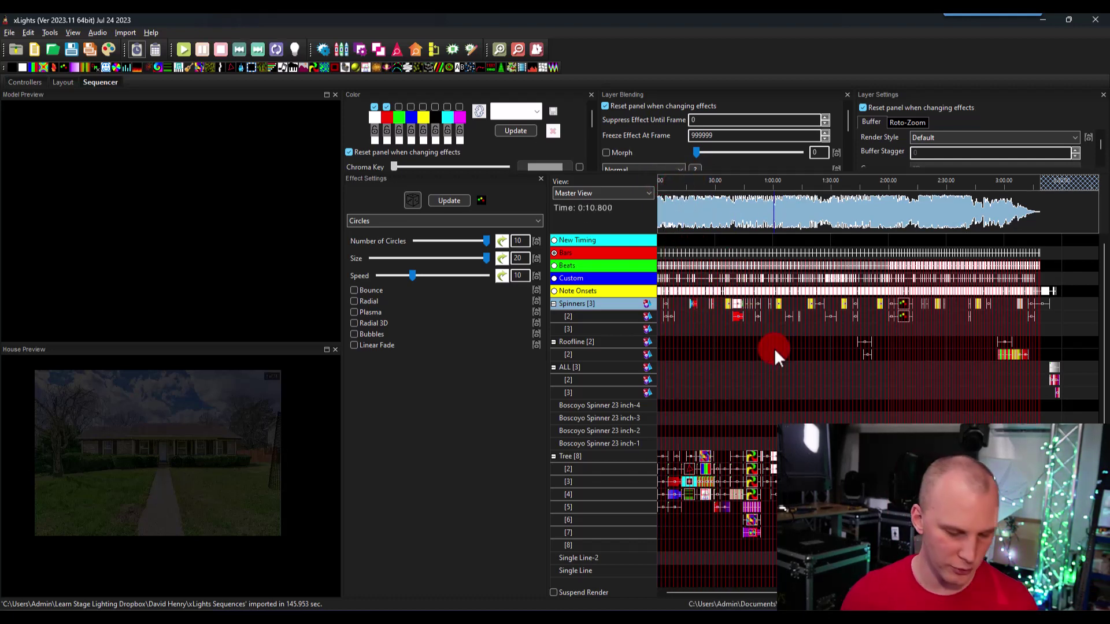
key(ctrl+s)
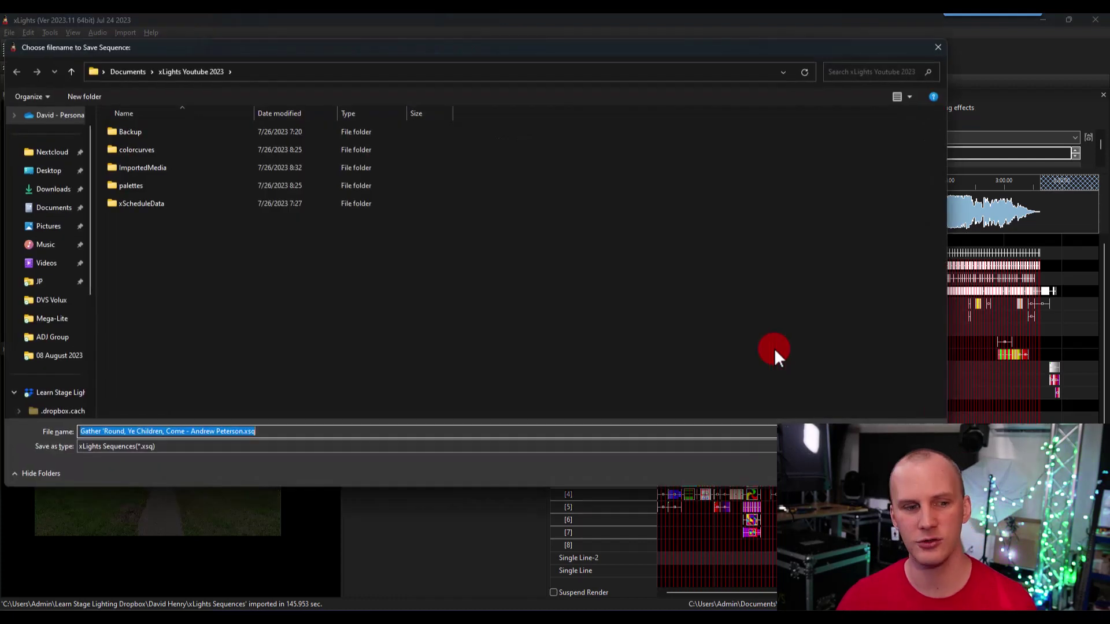
key(Return)
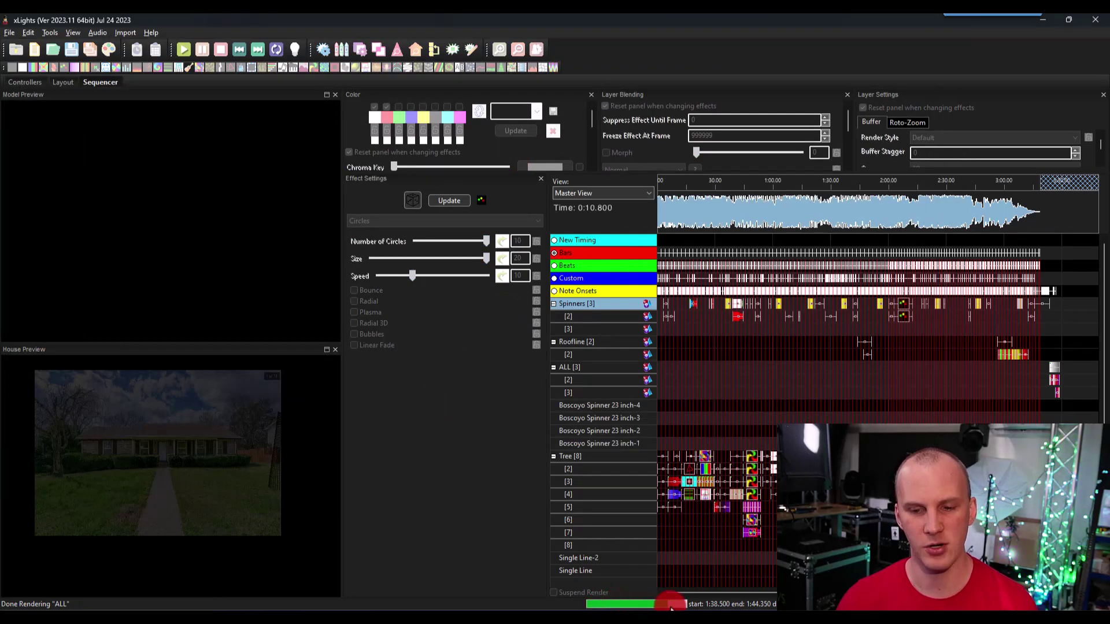
Play the sequence from about 0:06 and 0:25, then stop playback
click(668, 179)
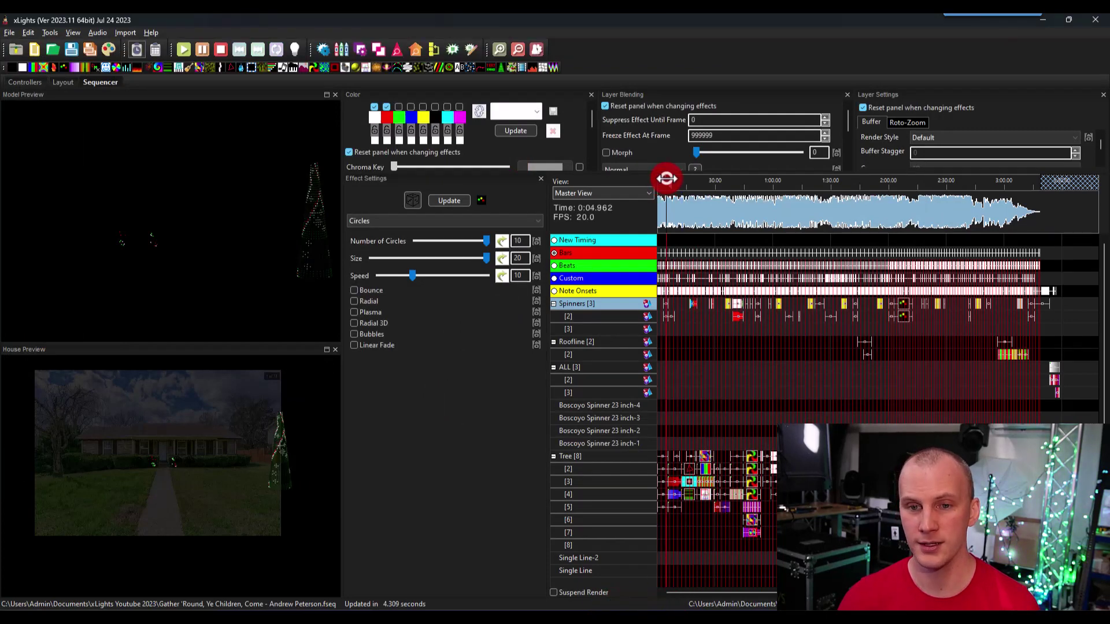
click(703, 182)
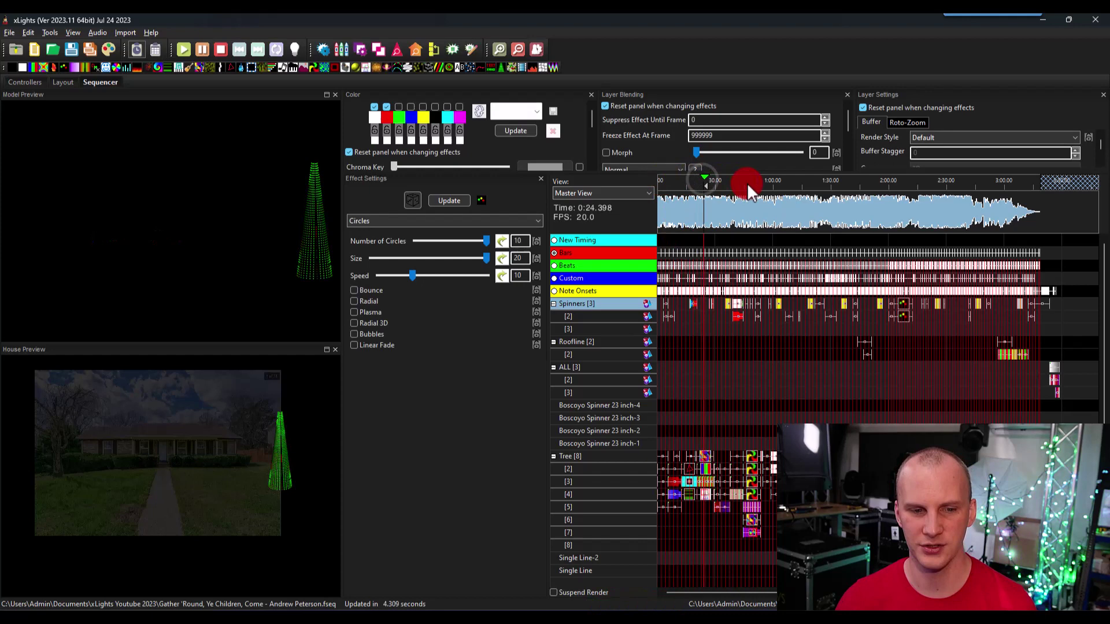
click(724, 365)
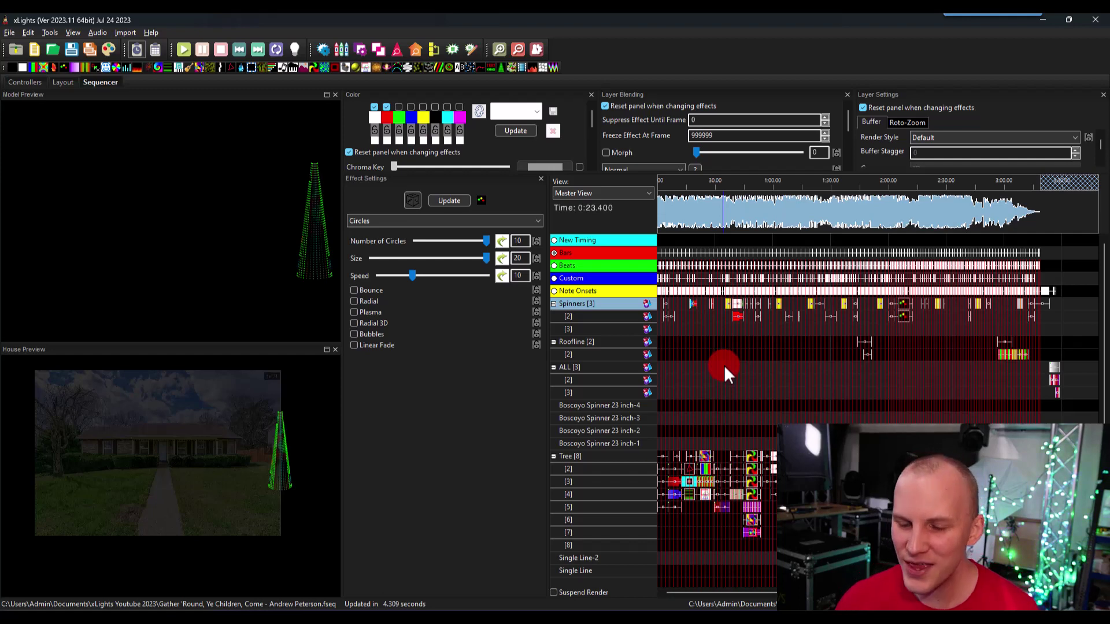
Reset the house preview to the white tree, roofline and spinners via an empty grid spot
scroll(724, 365, down, 1)
scroll(724, 365, up, 1)
click(724, 368)
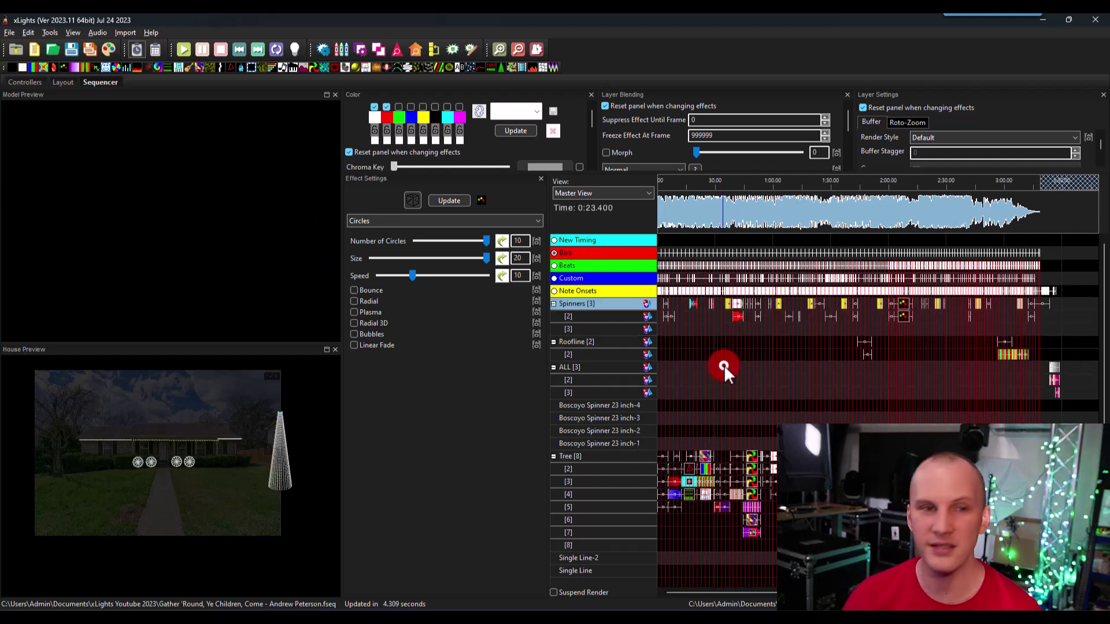